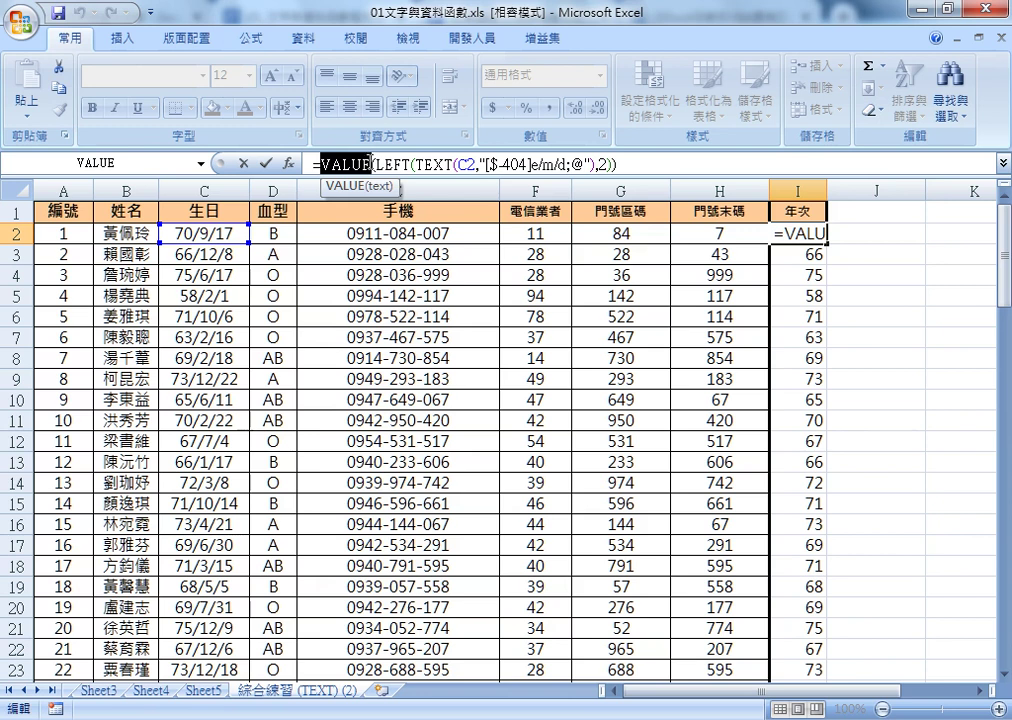
# Commit the =VALUE(LEFT(TEXT(C2,"[$-404]e/m/d;@"),2)) formula in I2 so it shows 70.
pyautogui.click(265, 162)
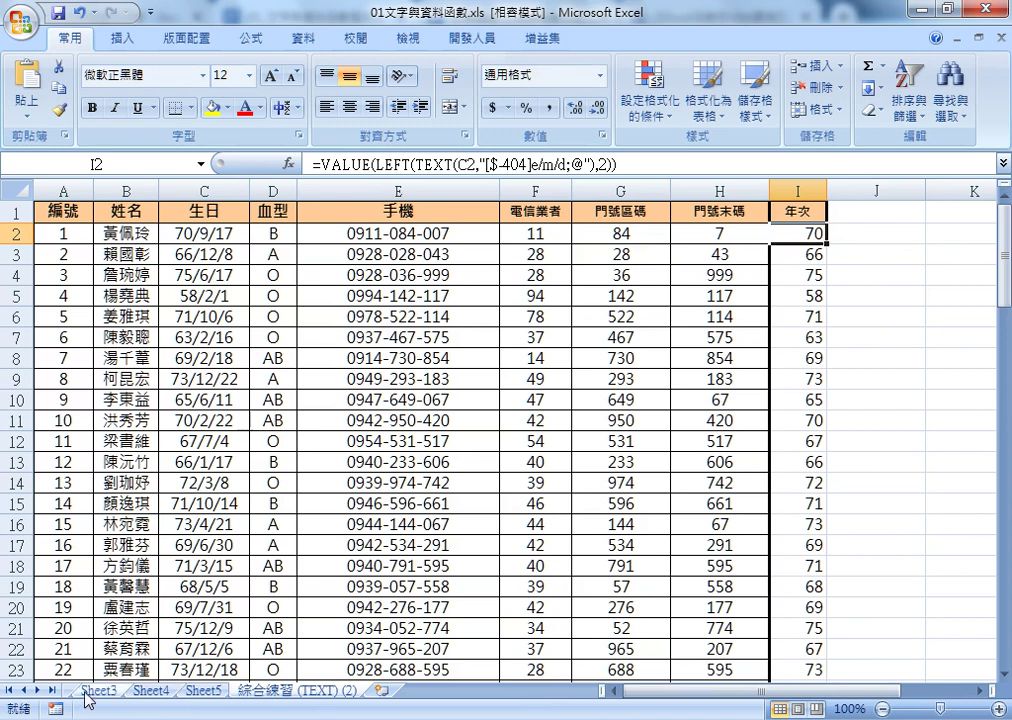
# Switch to the 綜合練習 (TEXT) sheet and inspect the phone-number formula in E4.
pyautogui.click(27, 699)
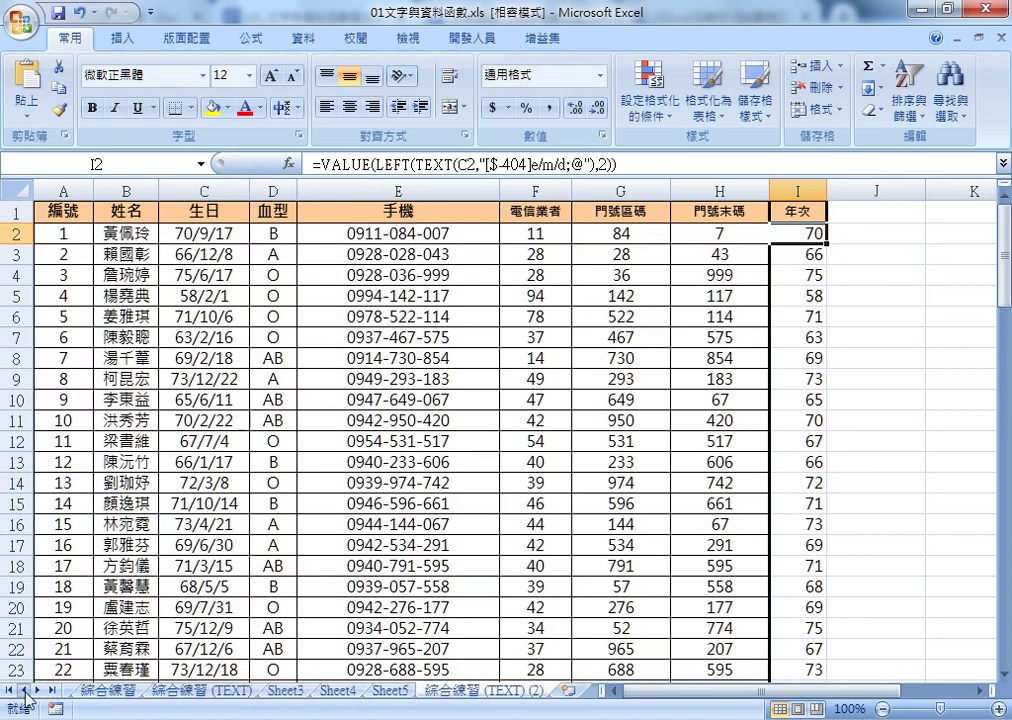
pyautogui.click(222, 692)
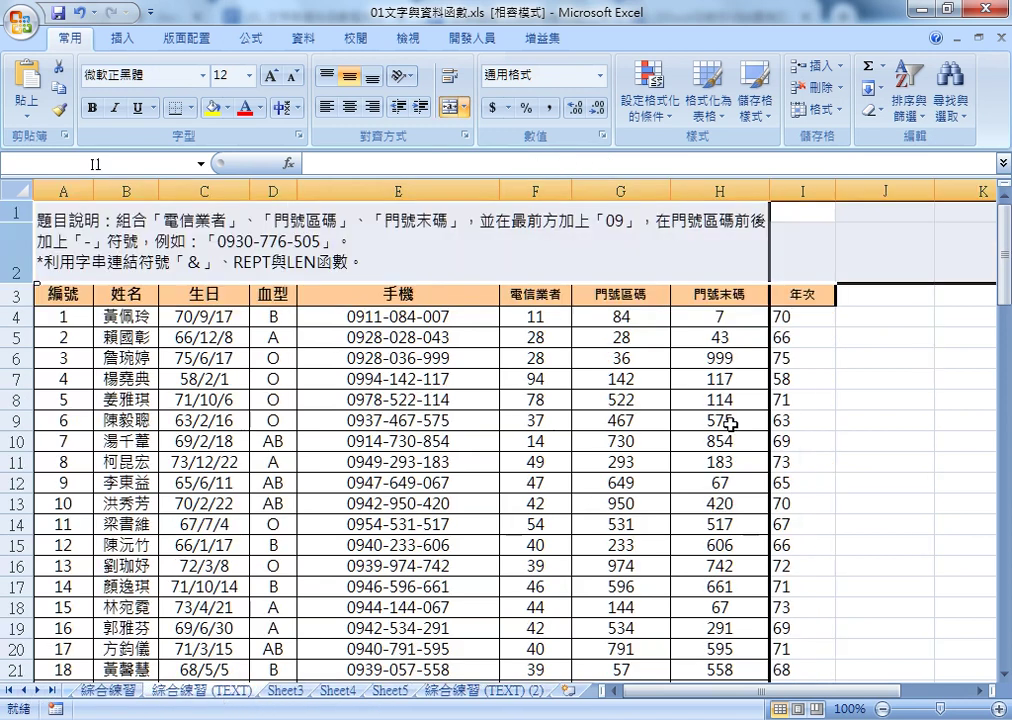
pyautogui.click(411, 318)
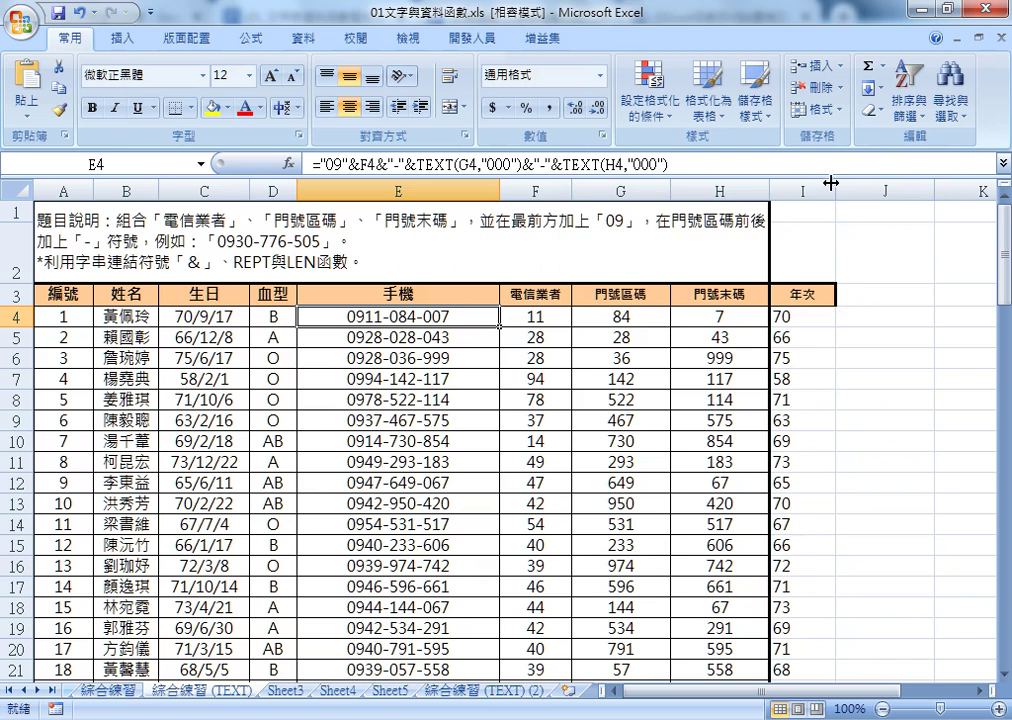
# Narrow column I to width 5, then bring up the 開發人員 developer tools.
pyautogui.moveTo(836, 189); pyautogui.dragTo(813, 189)
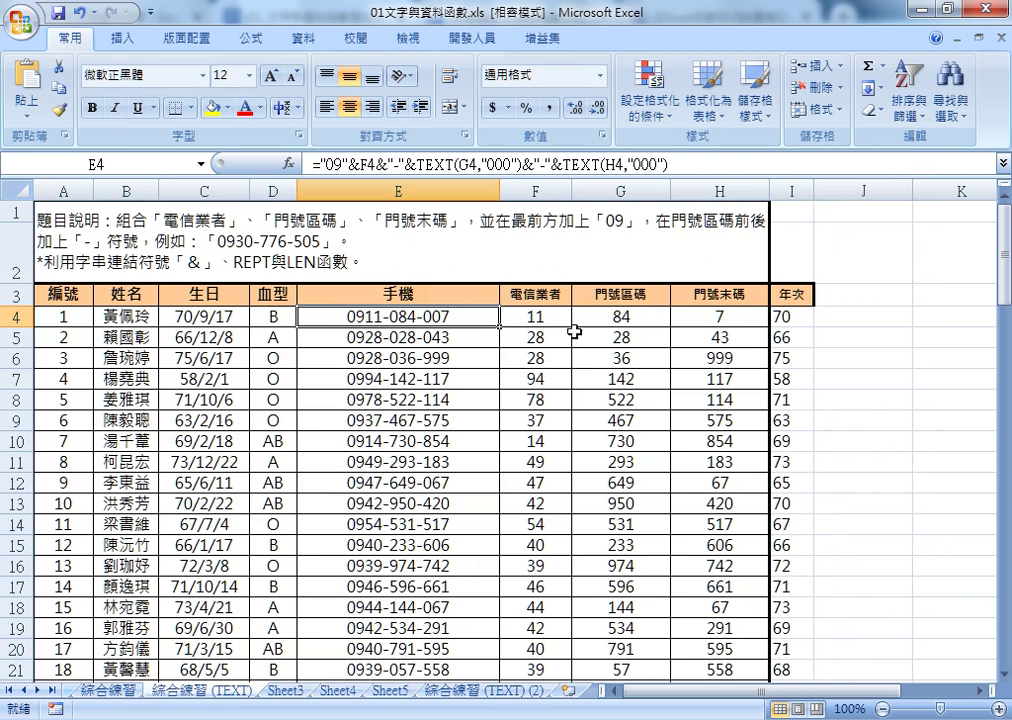
pyautogui.click(788, 188)
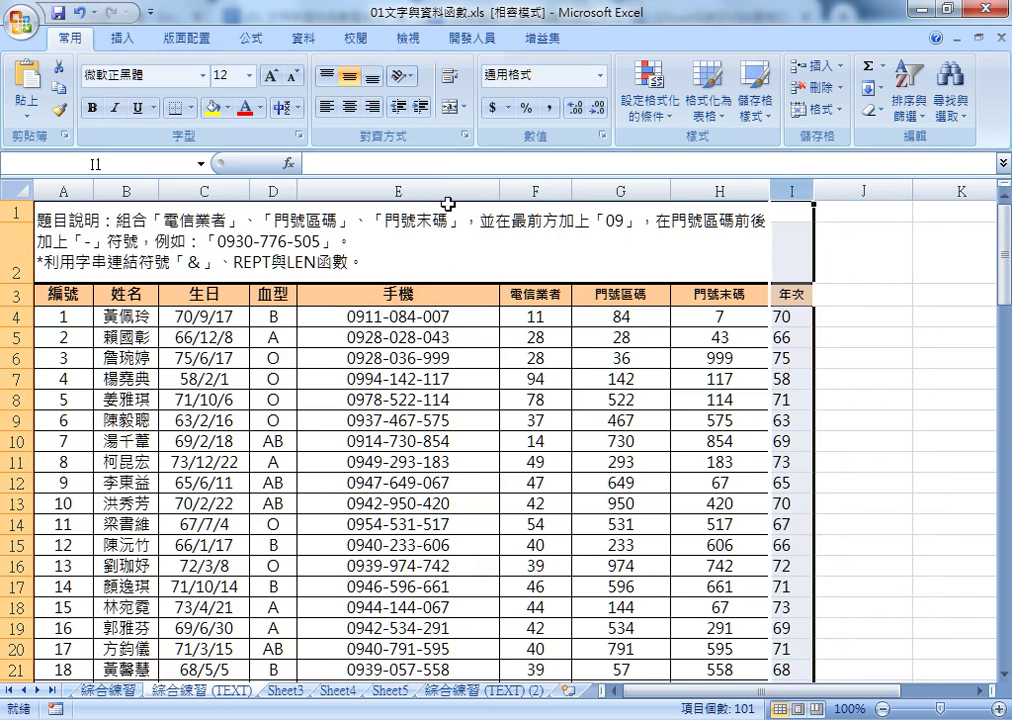
pyautogui.click(416, 189)
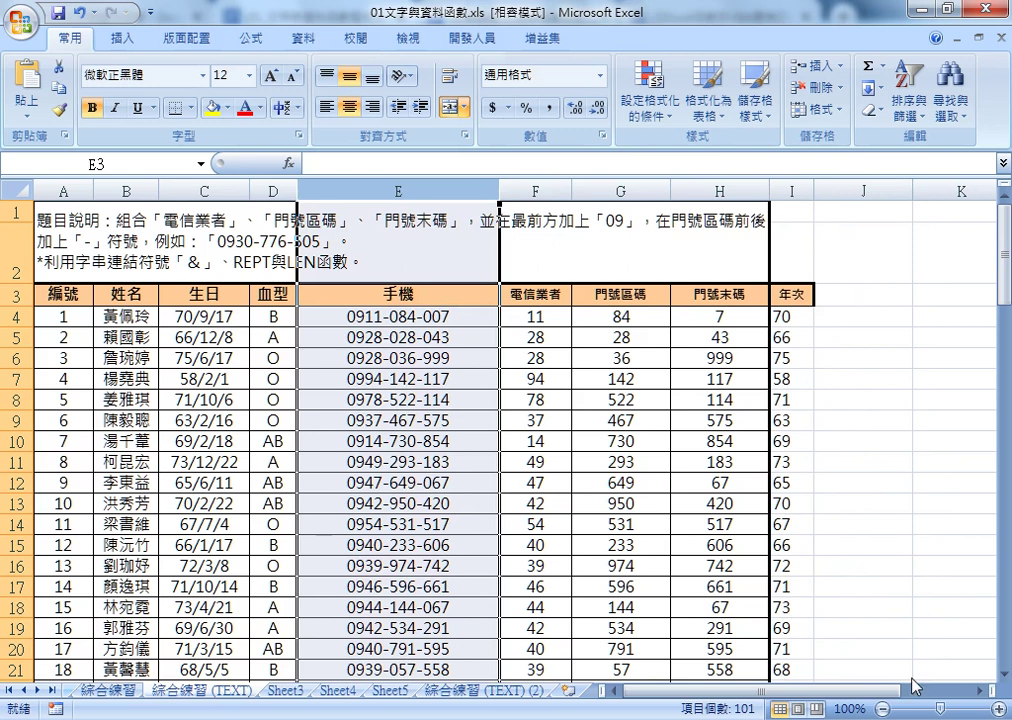
pyautogui.hscroll(1, 868, 697)
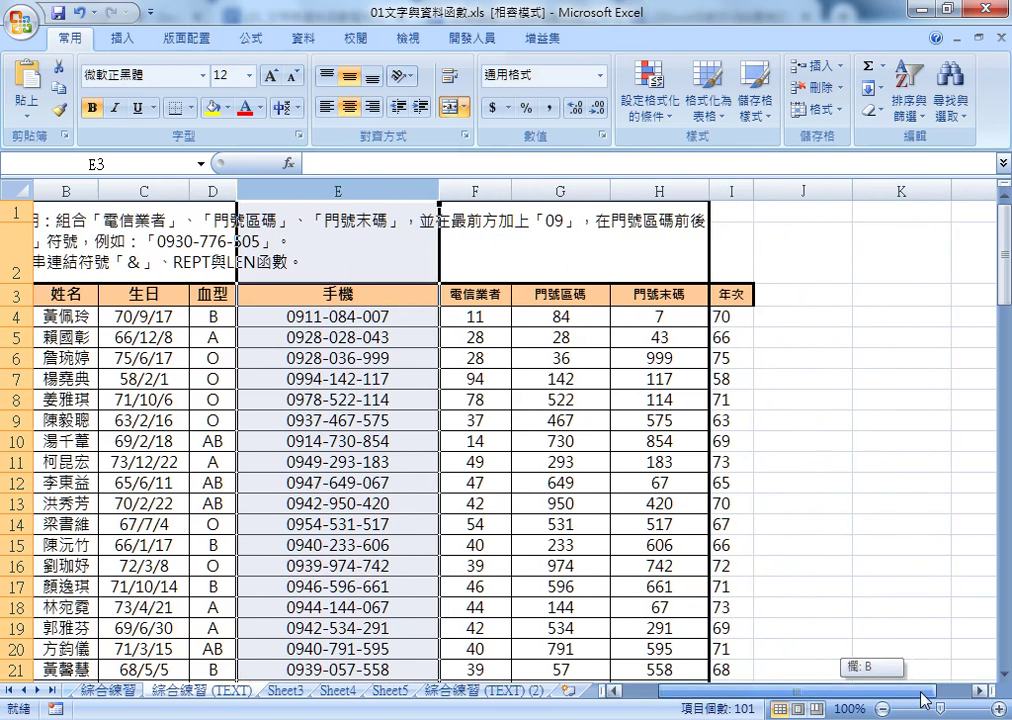
pyautogui.click(470, 40)
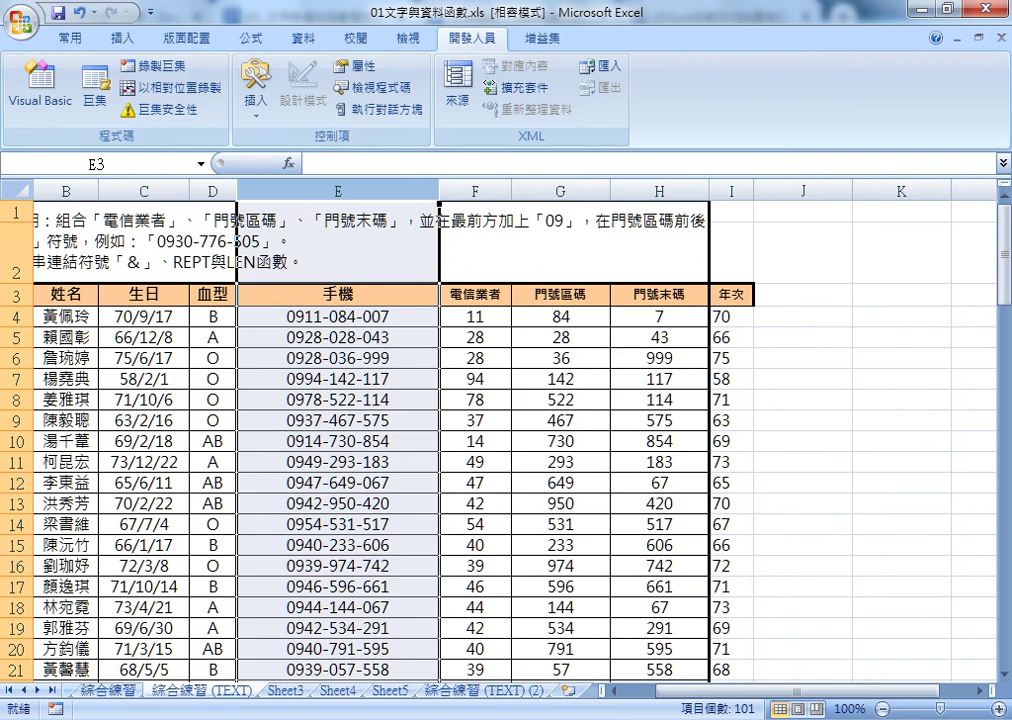
# Bring the Google Docs course notes forward and briefly highlight EXCE2010 in the heading.
pyautogui.moveTo(287, 719)
pyautogui.click(287, 615)
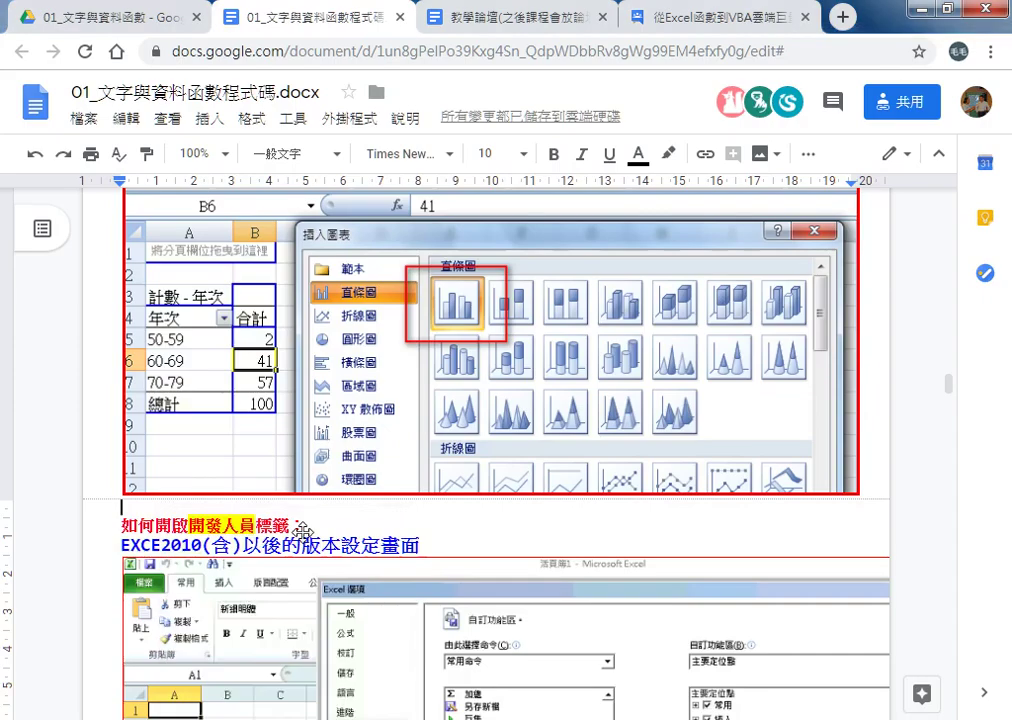
pyautogui.scroll(2, 310, 452)
pyautogui.scroll(2, 310, 452)
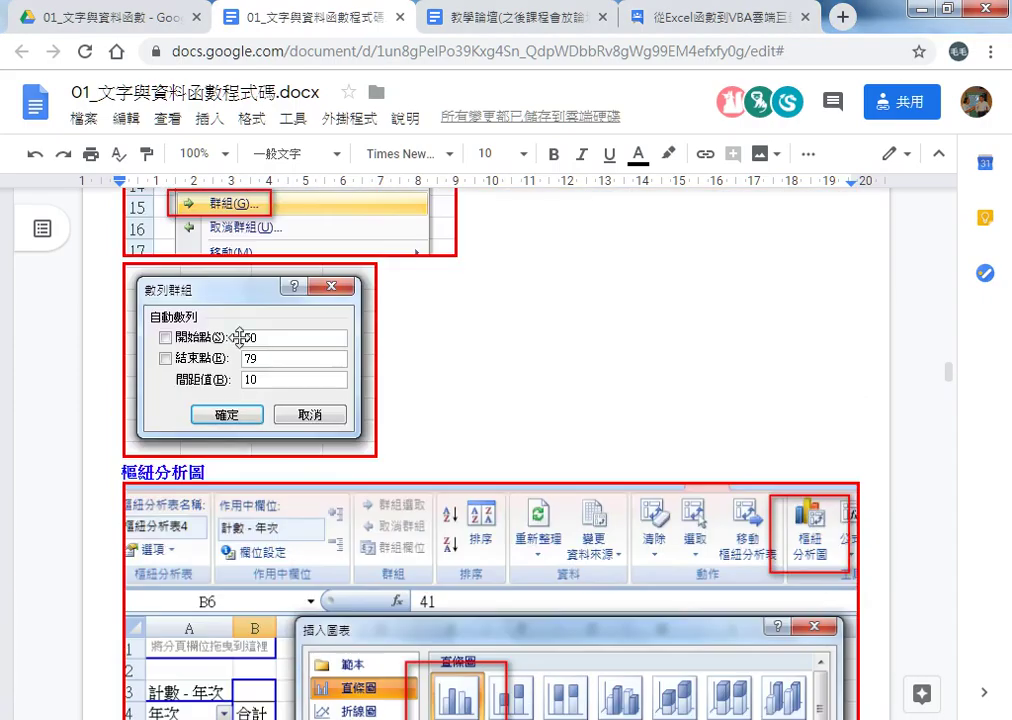
pyautogui.scroll(2, 218, 290)
pyautogui.scroll(-3, 294, 426)
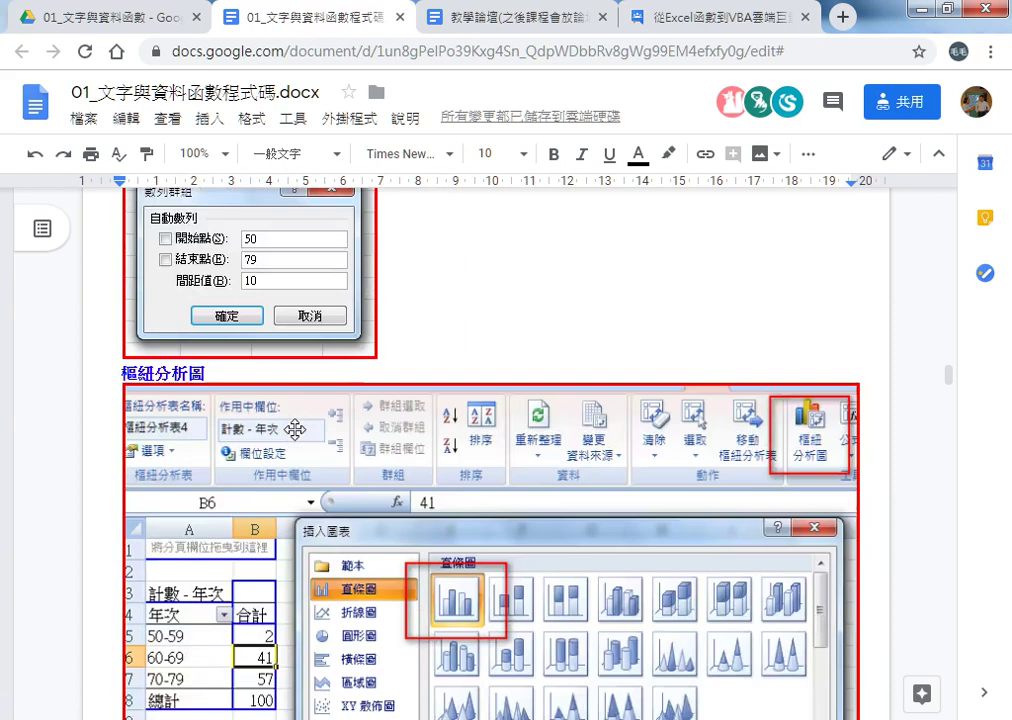
pyautogui.scroll(-2, 294, 427)
pyautogui.scroll(-4, 294, 430)
pyautogui.scroll(-3, 294, 429)
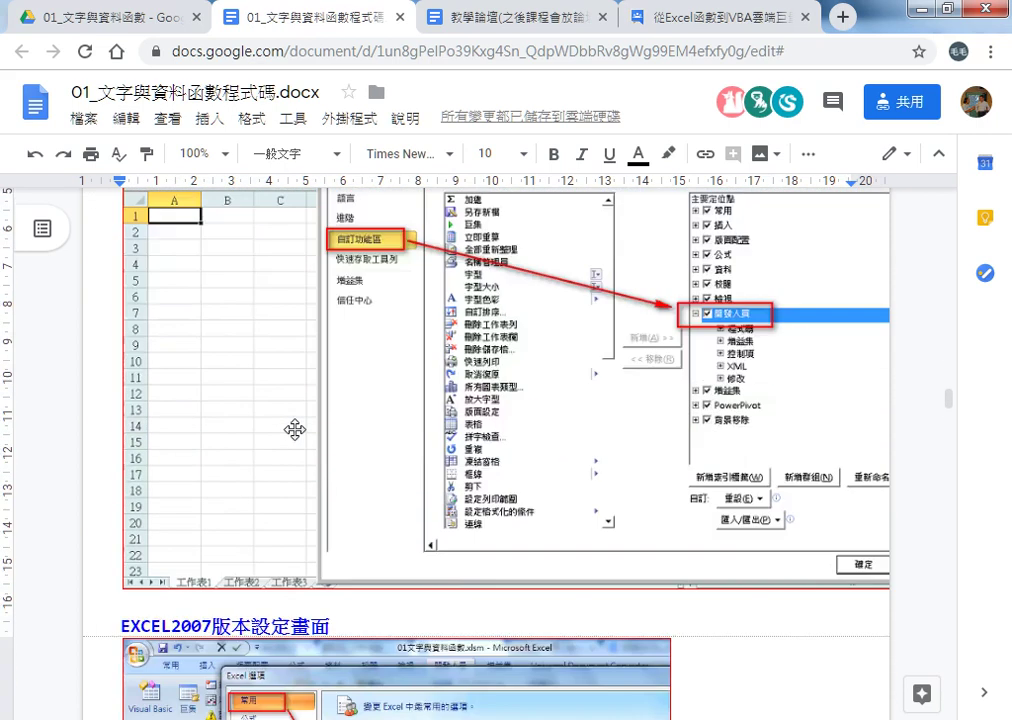
pyautogui.scroll(2, 317, 400)
pyautogui.scroll(1, 317, 400)
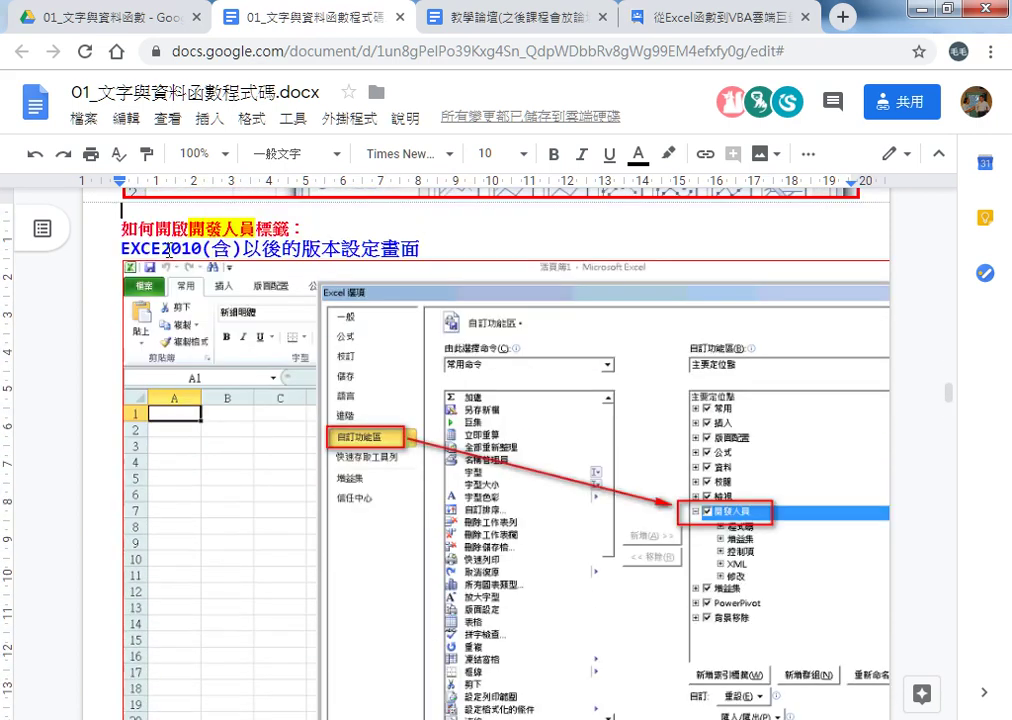
pyautogui.moveTo(121, 248); pyautogui.dragTo(201, 249)
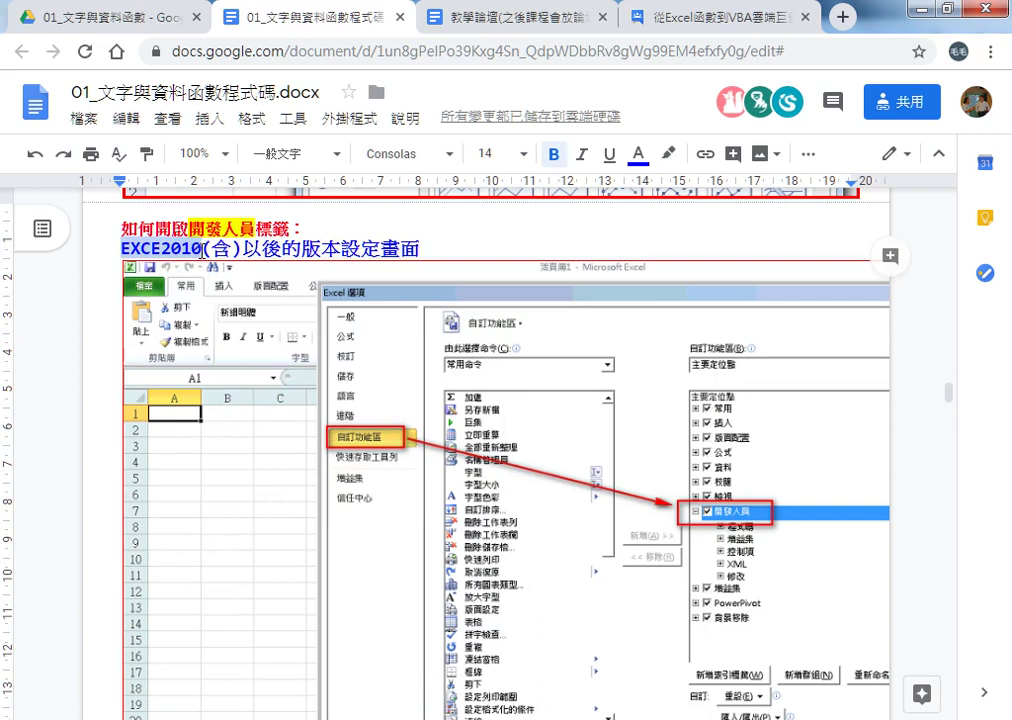
pyautogui.click(201, 248)
# Scroll the notes down to the 如何錄製巨集 and macro-list sections.
pyautogui.scroll(-5, 339, 420)
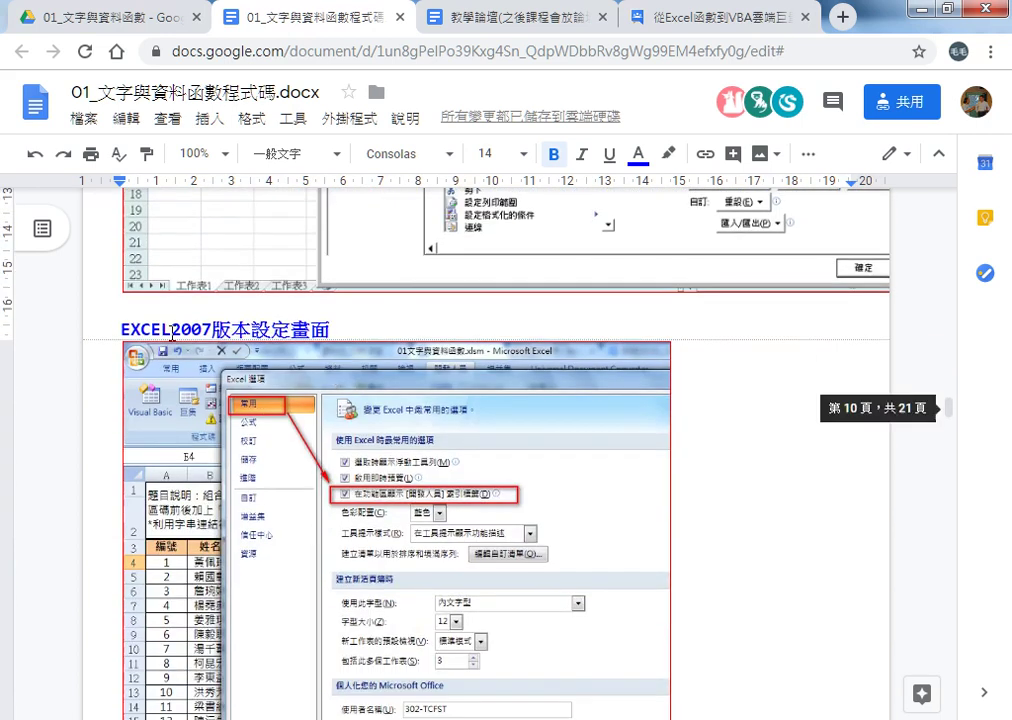
pyautogui.scroll(-4, 358, 512)
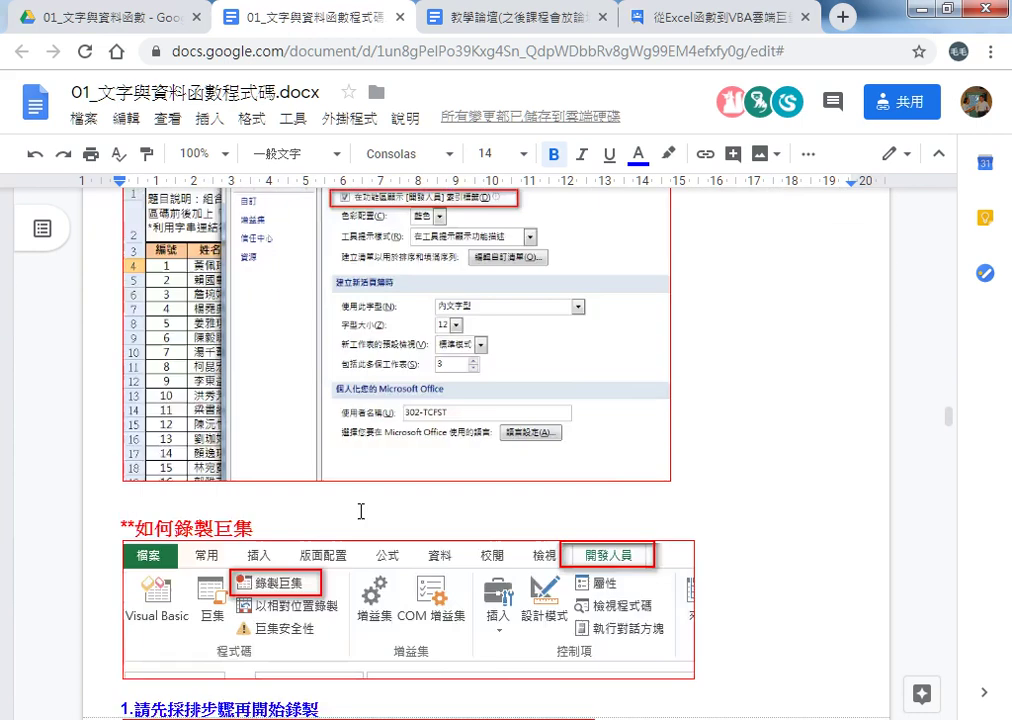
pyautogui.scroll(-1, 360, 502)
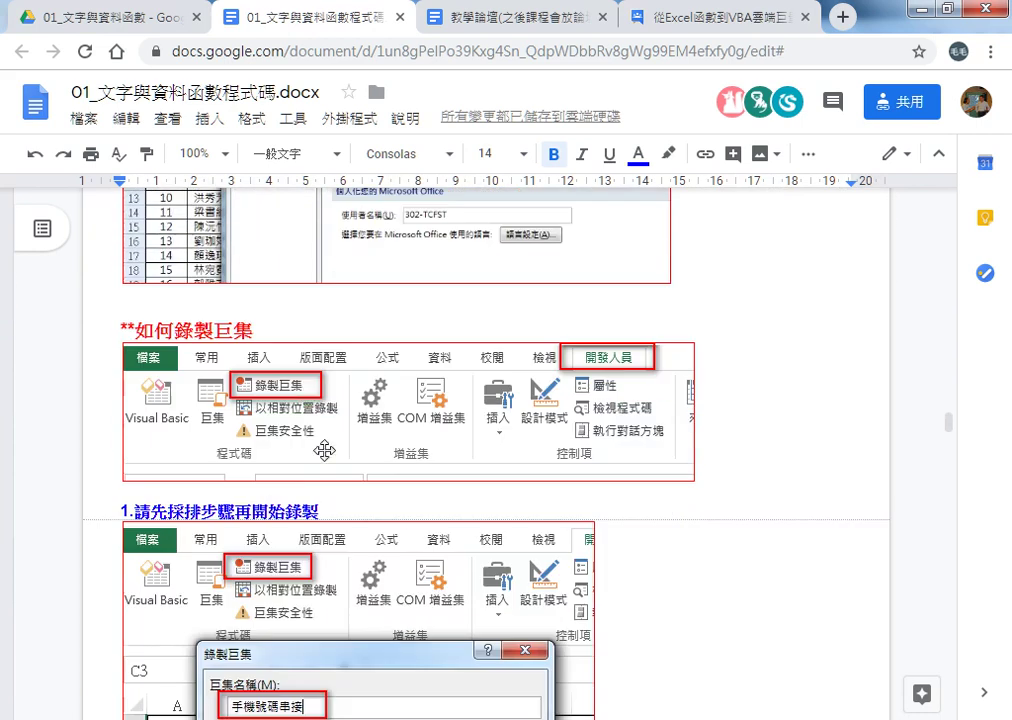
pyautogui.scroll(-1, 497, 367)
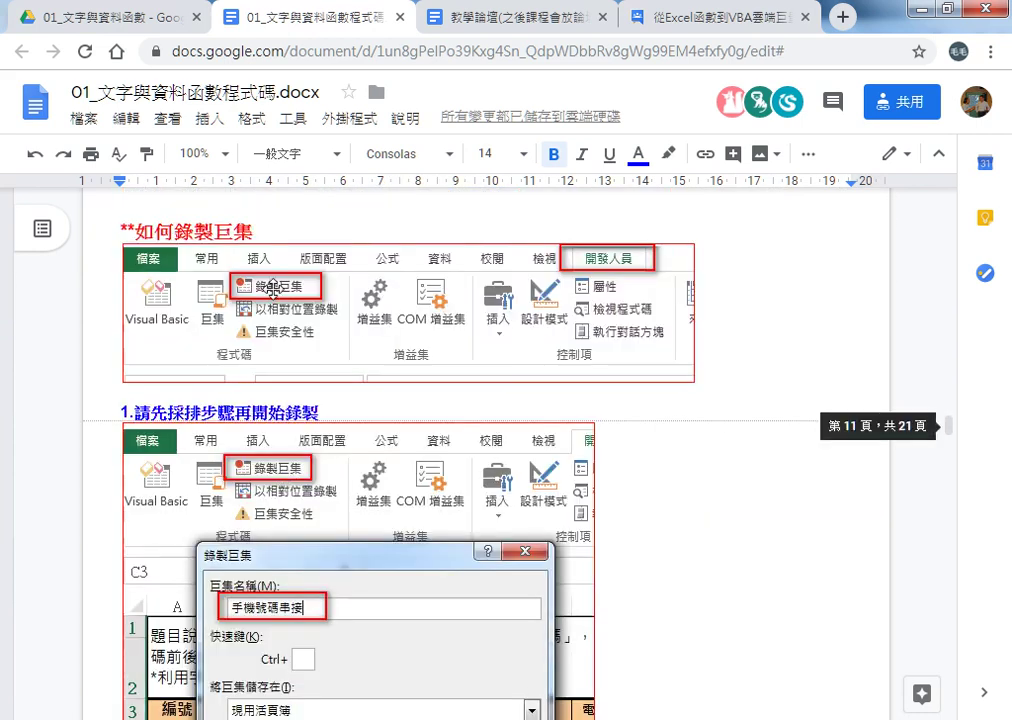
pyautogui.scroll(-2, 296, 465)
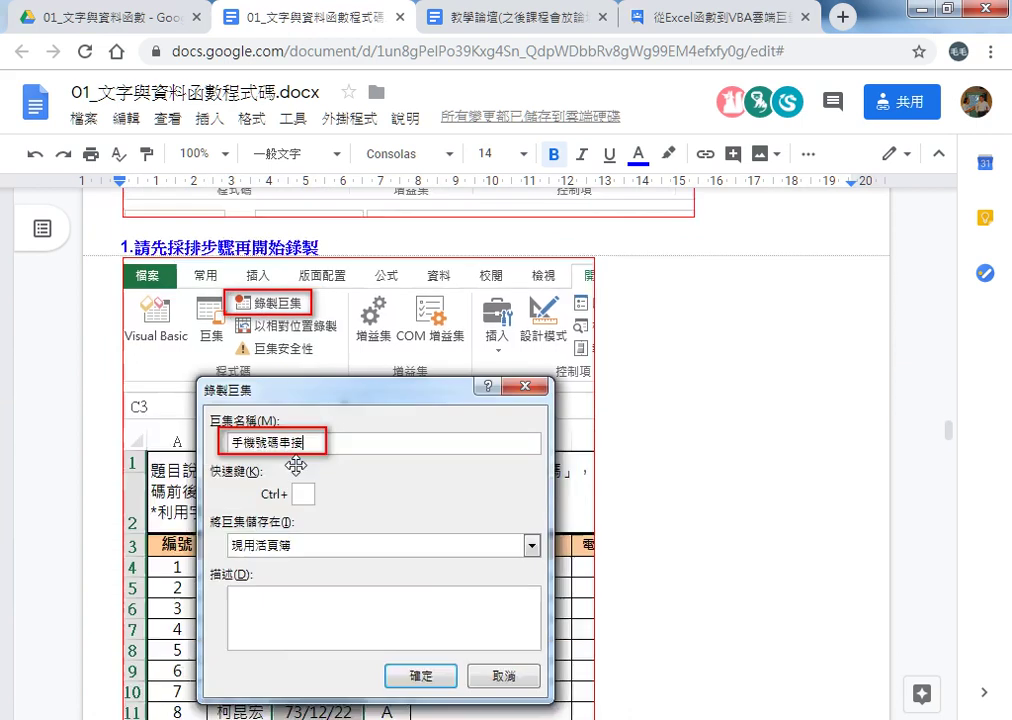
pyautogui.scroll(-1, 296, 465)
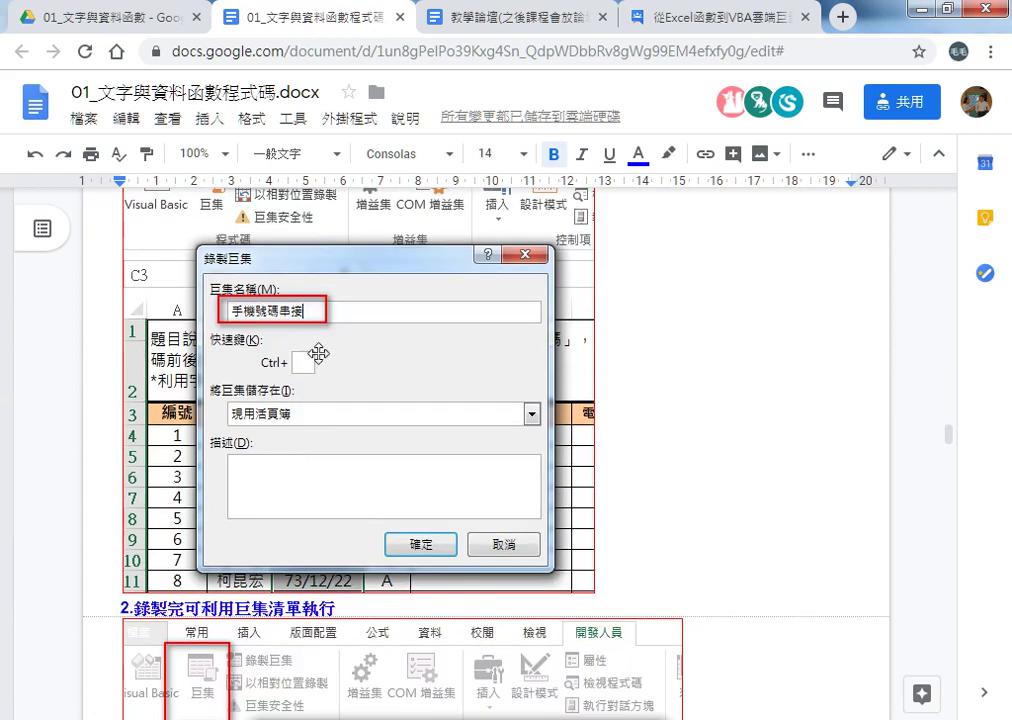
pyautogui.scroll(-1, 332, 425)
pyautogui.scroll(-4, 332, 425)
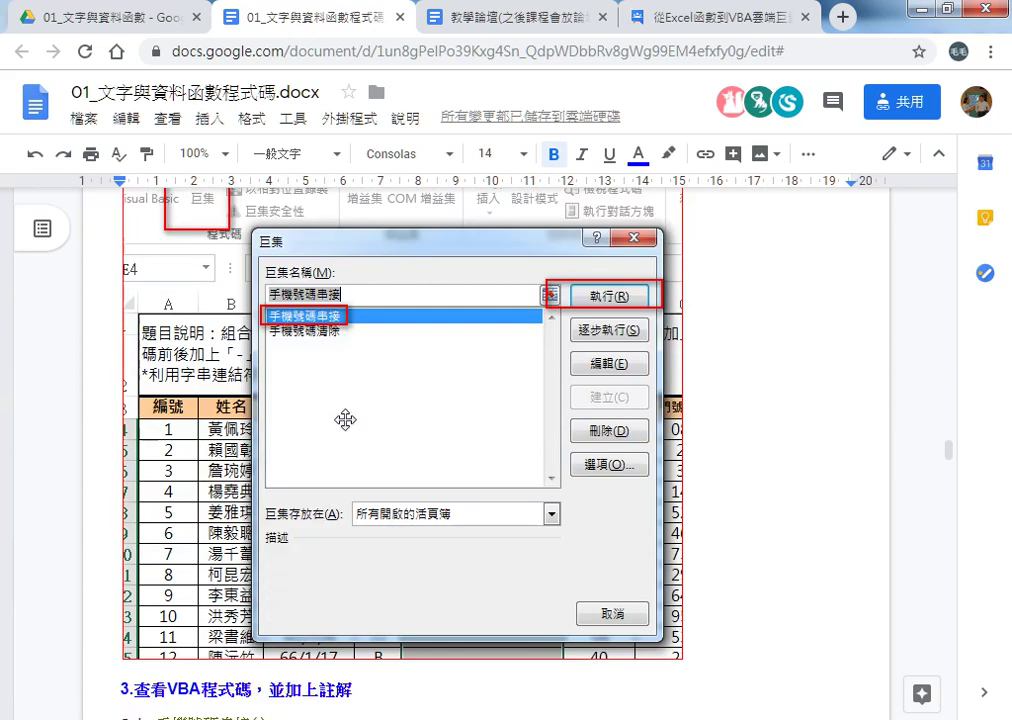
pyautogui.scroll(-2, 345, 420)
# Select the macro name 手機號碼串接 in the VBA code notes and return to Excel.
pyautogui.scroll(-1, 343, 422)
pyautogui.scroll(-1, 333, 434)
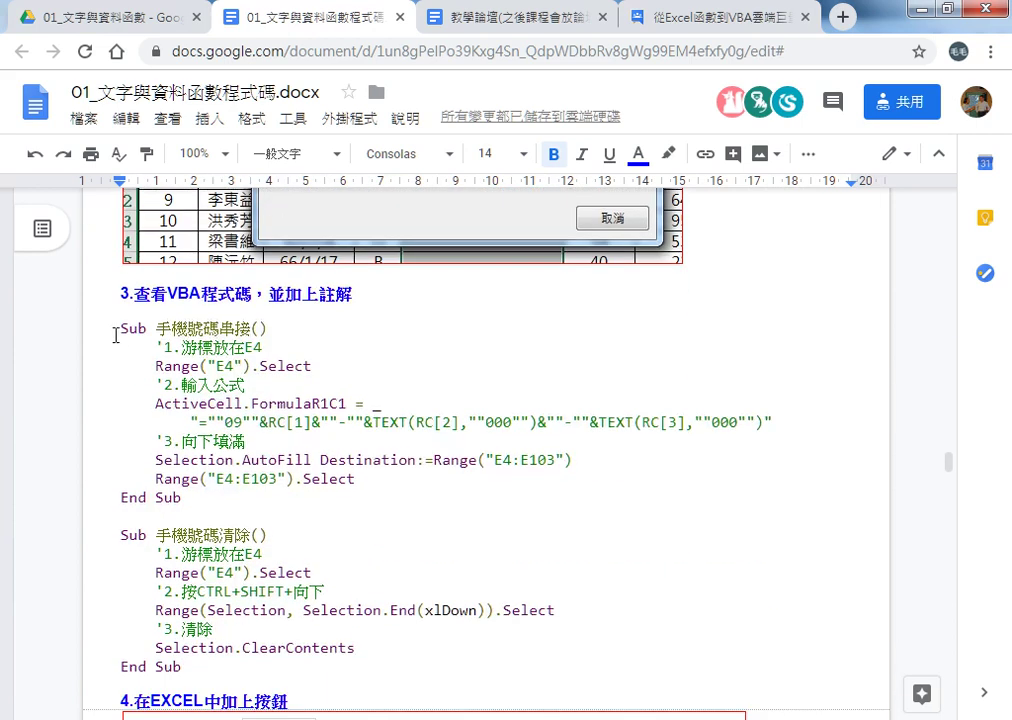
pyautogui.moveTo(116, 335); pyautogui.dragTo(185, 667)
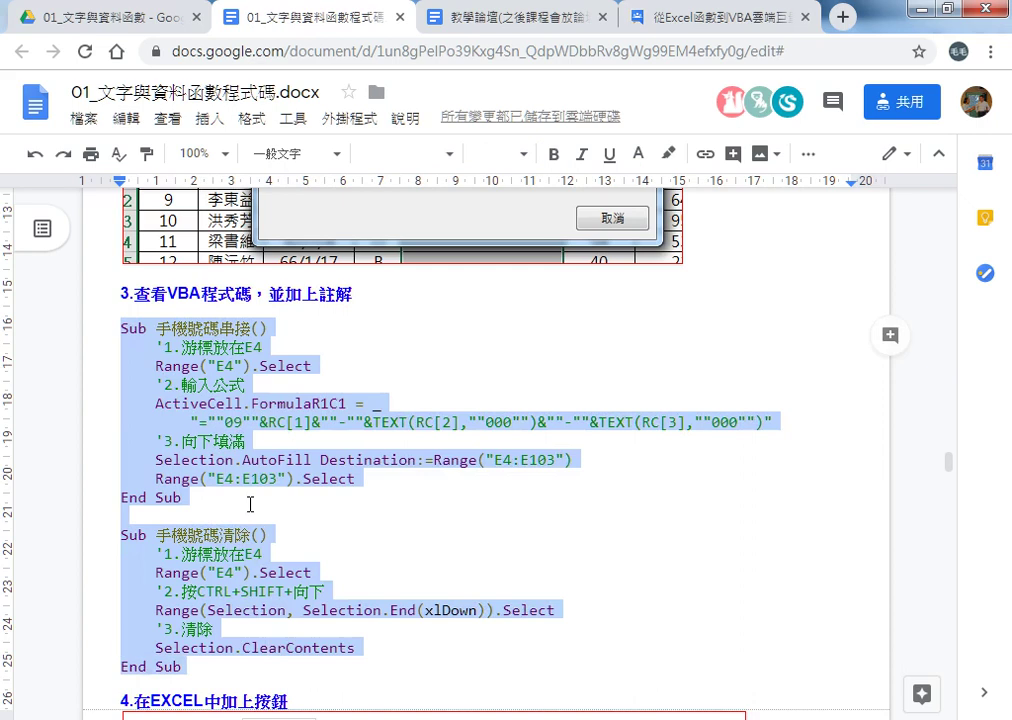
pyautogui.click(233, 366)
pyautogui.moveTo(155, 328); pyautogui.dragTo(250, 327)
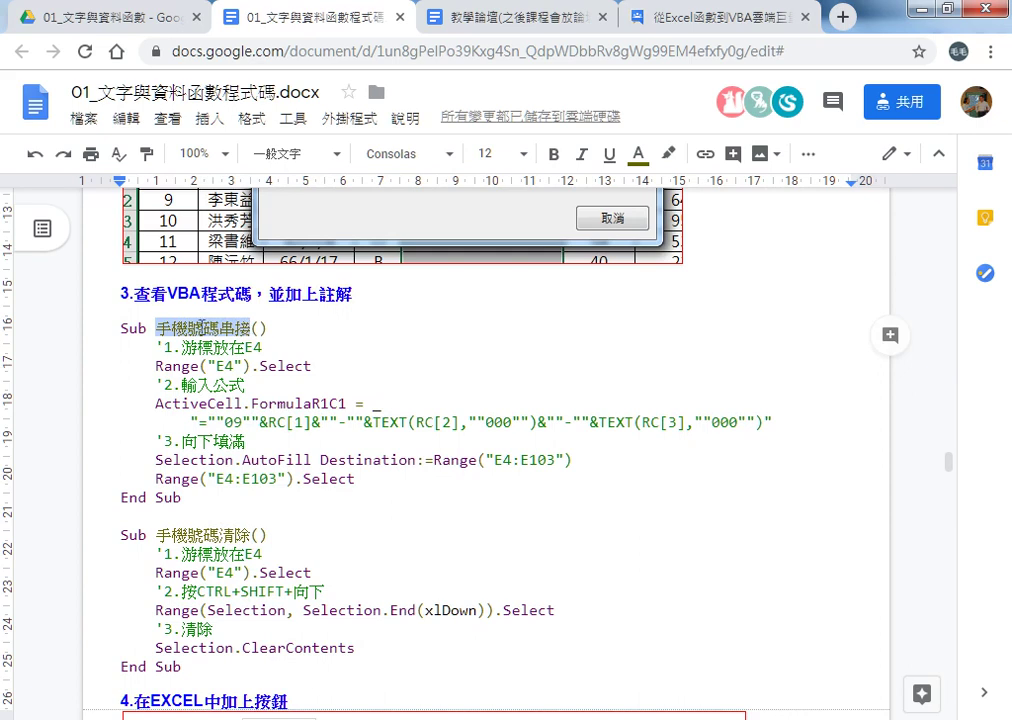
pyautogui.hotkey('alt', 'Tab')
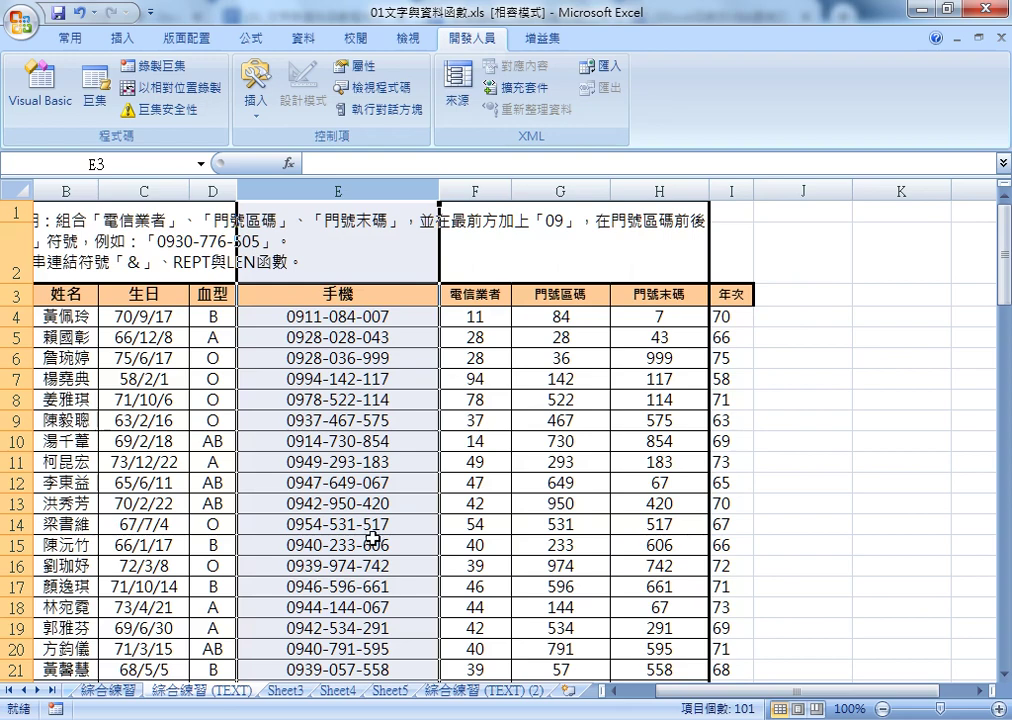
pyautogui.click(758, 317)
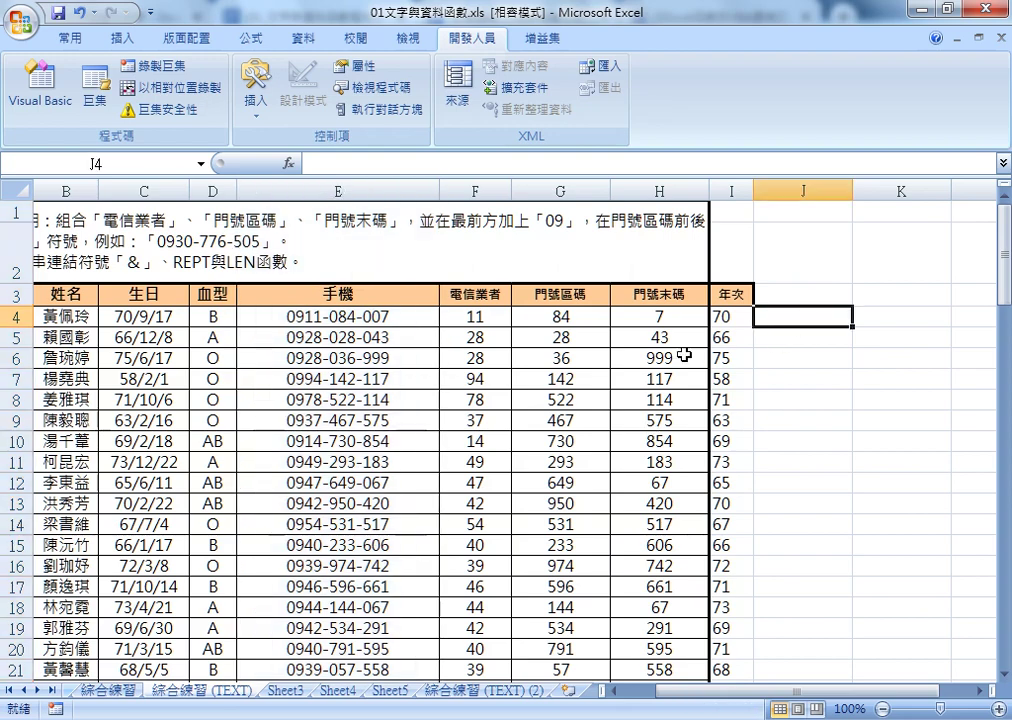
pyautogui.click(361, 316)
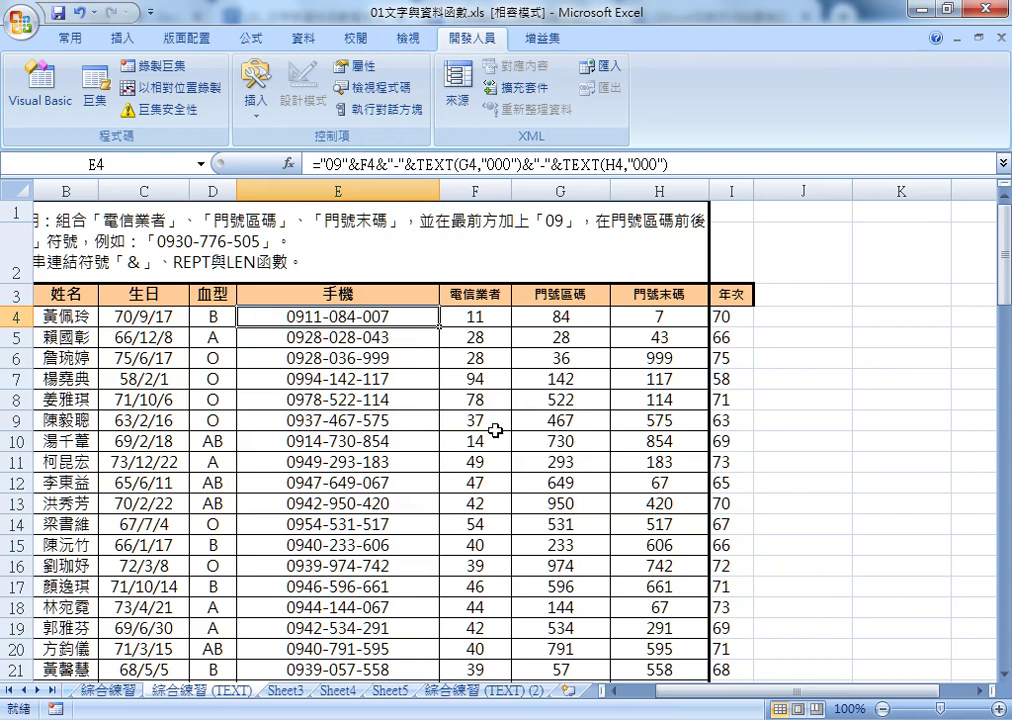
pyautogui.click(800, 294)
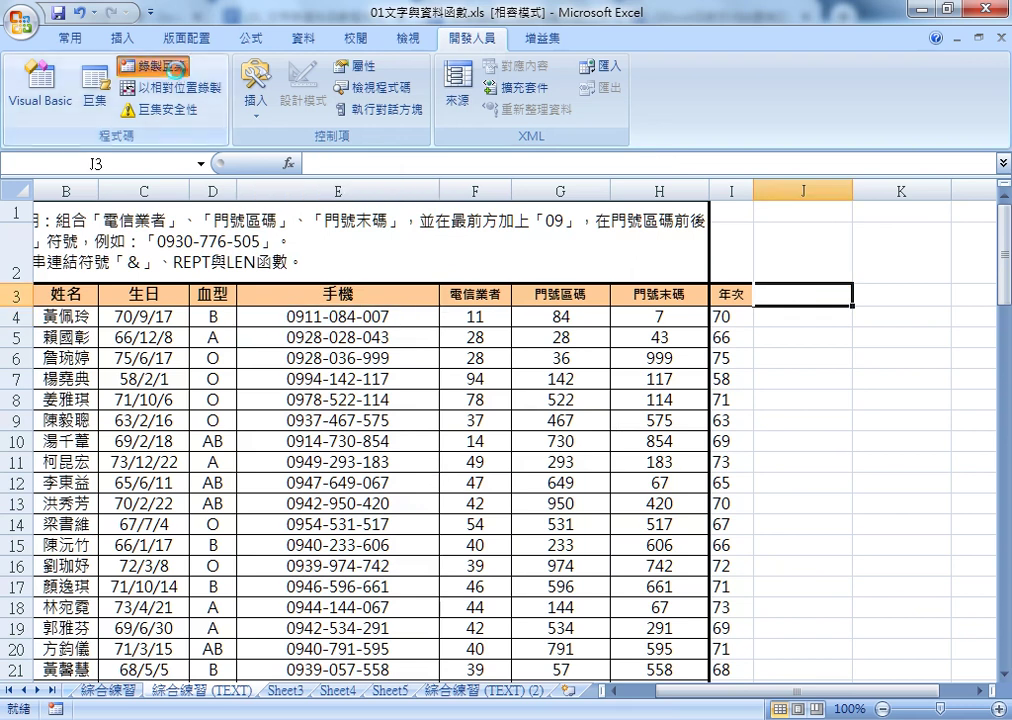
# Start recording a new macro named 手機號碼串接, pasting in the name.
pyautogui.click(145, 65)
pyautogui.rightClick(375, 246)
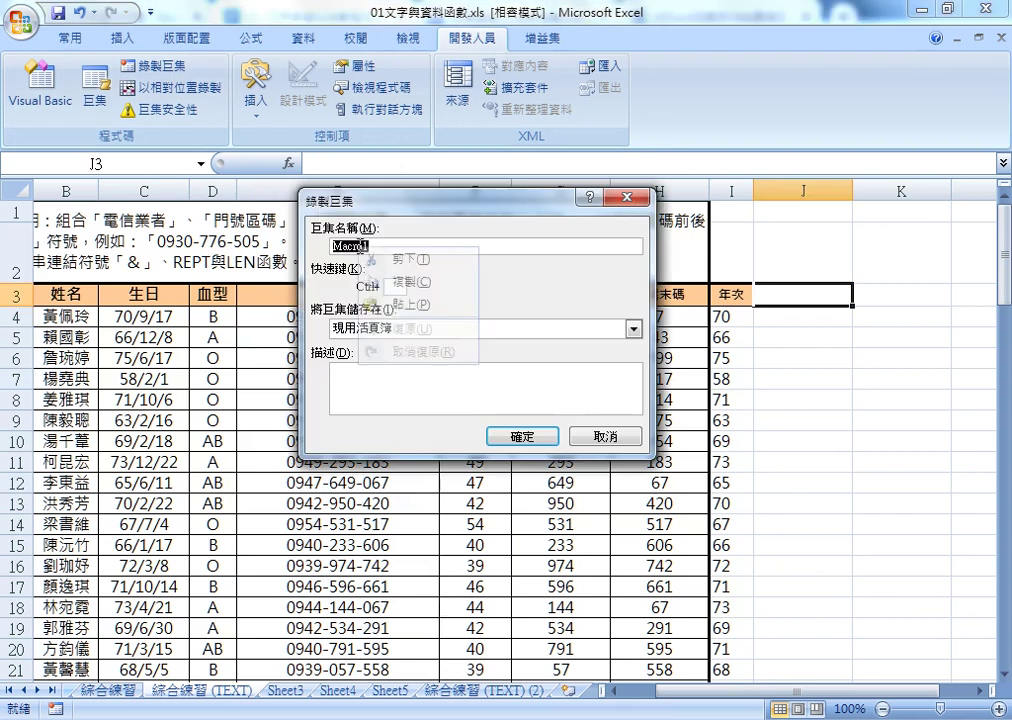
pyautogui.click(345, 280)
pyautogui.write('手機號碼串接')
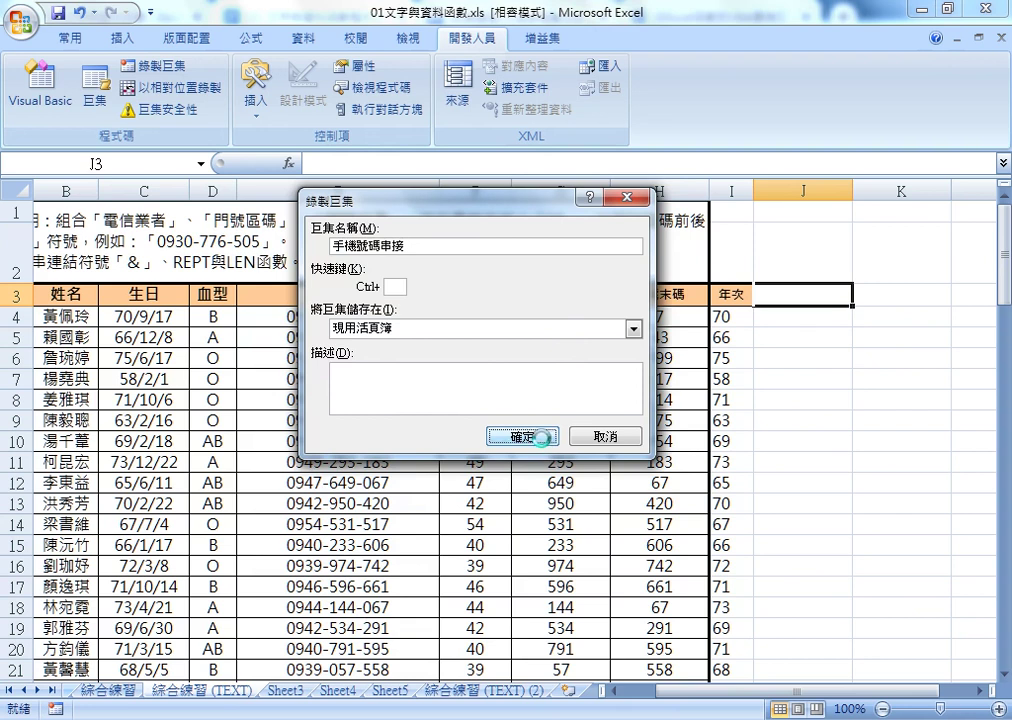
pyautogui.click(545, 443)
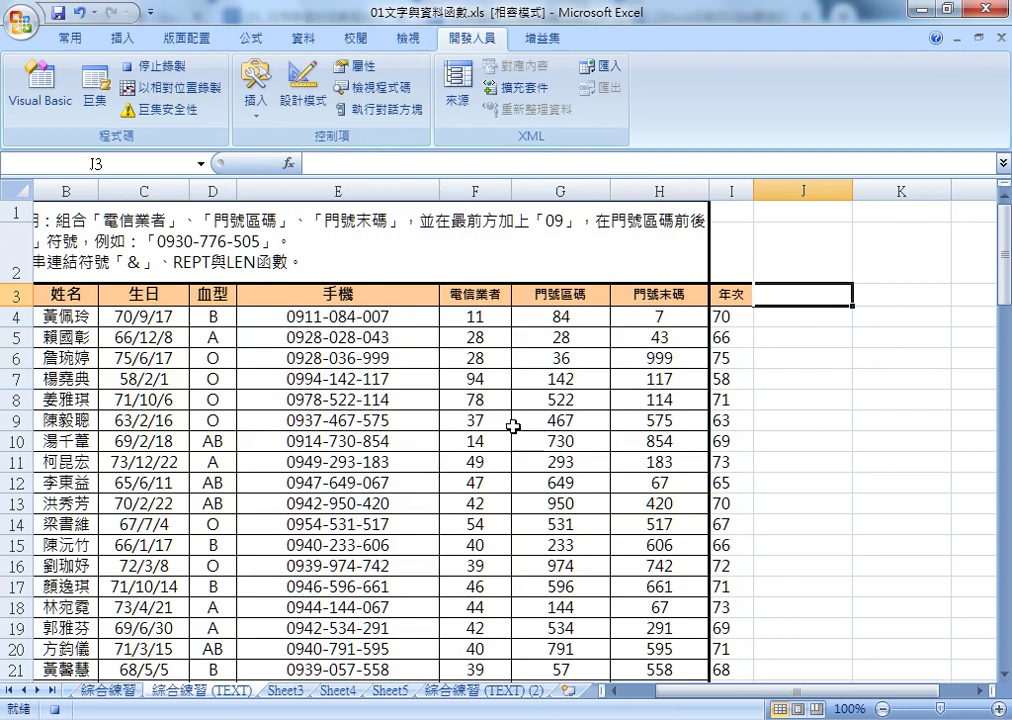
# Select cell E6, then E4, and stop the recording.
pyautogui.click(389, 352)
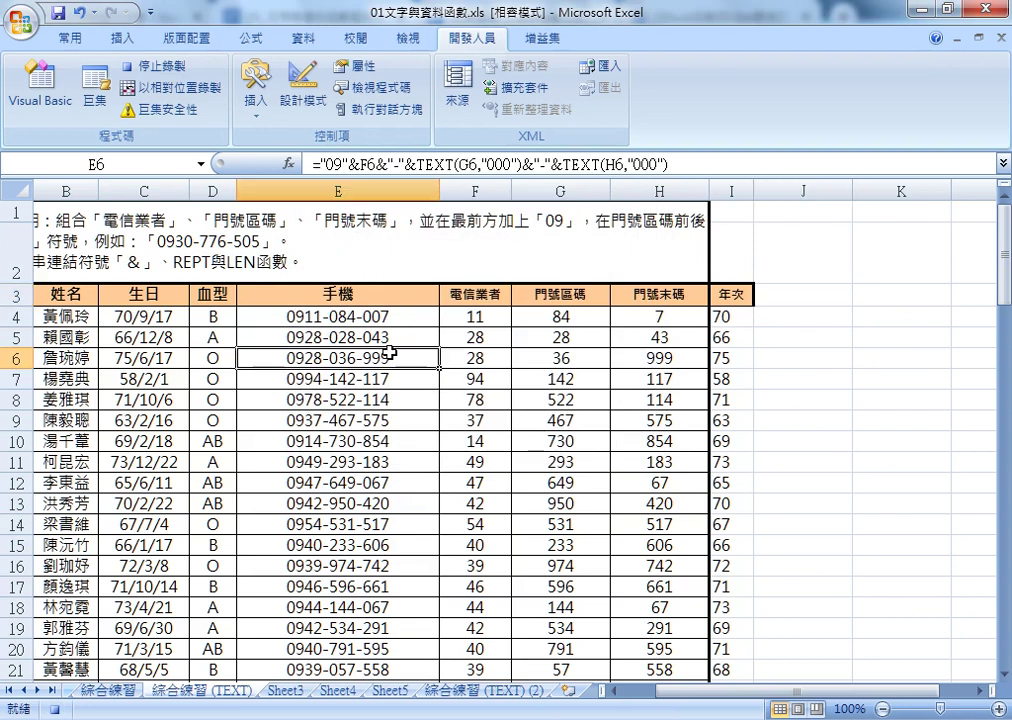
pyautogui.click(379, 313)
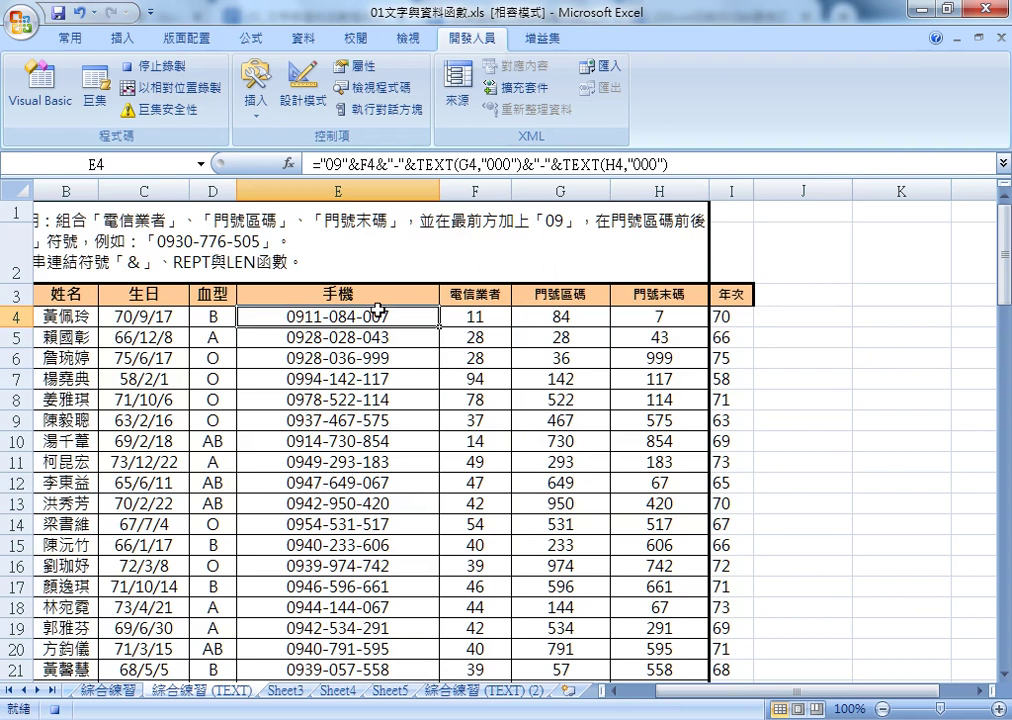
pyautogui.click(162, 68)
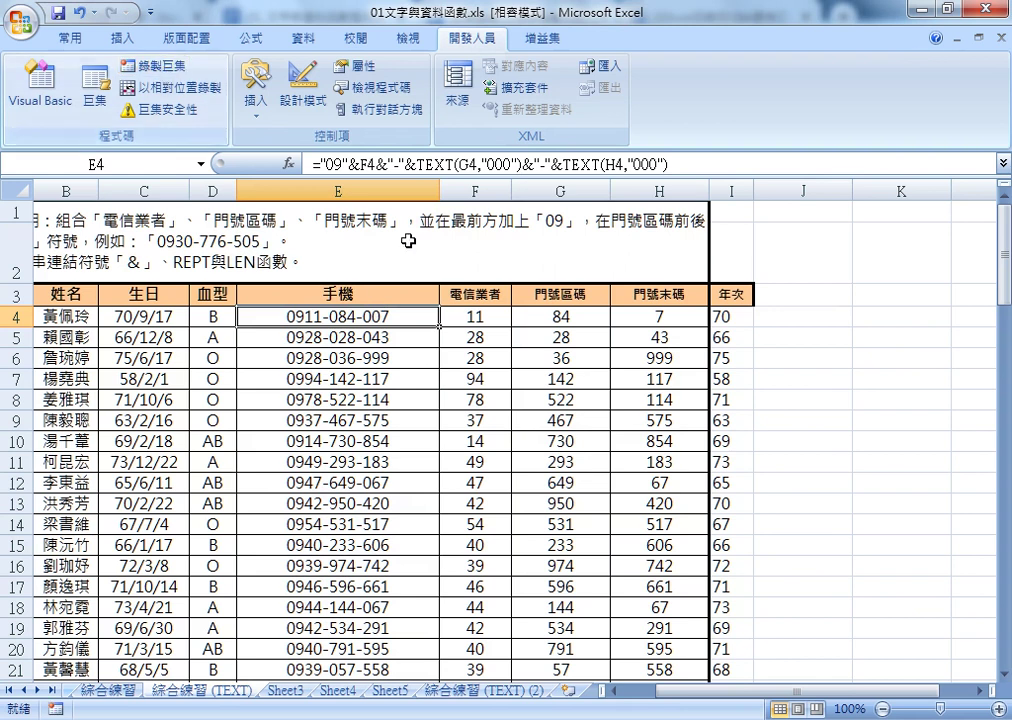
# Record 手機號碼串接 again, replacing the existing macro, and move to cell K4.
pyautogui.click(144, 68)
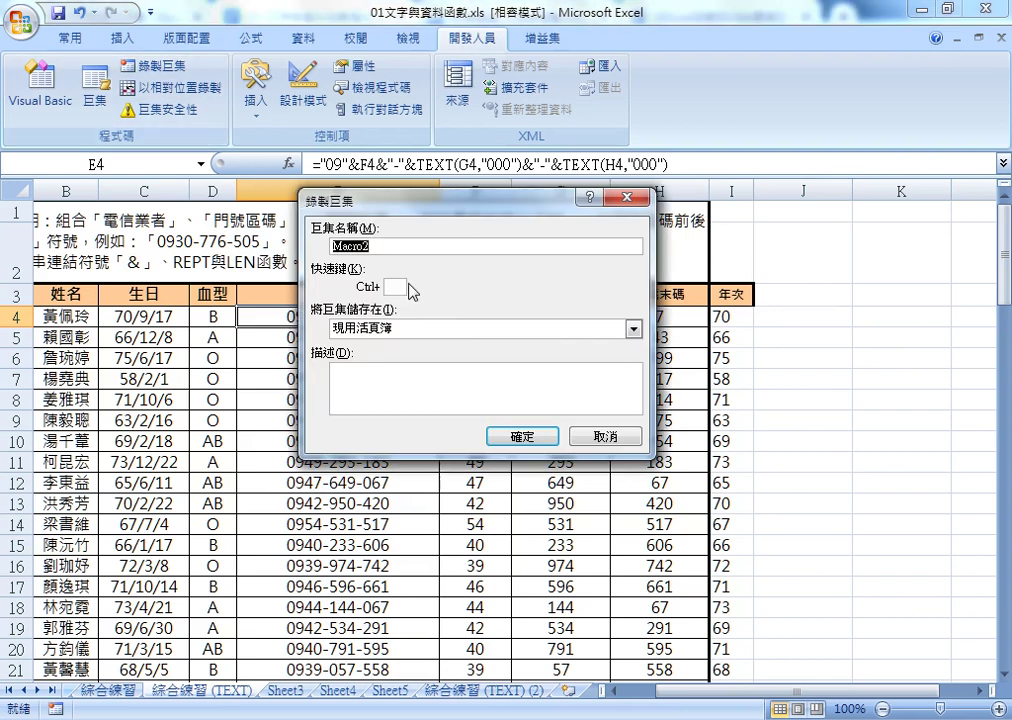
pyautogui.rightClick(348, 247)
pyautogui.click(400, 305)
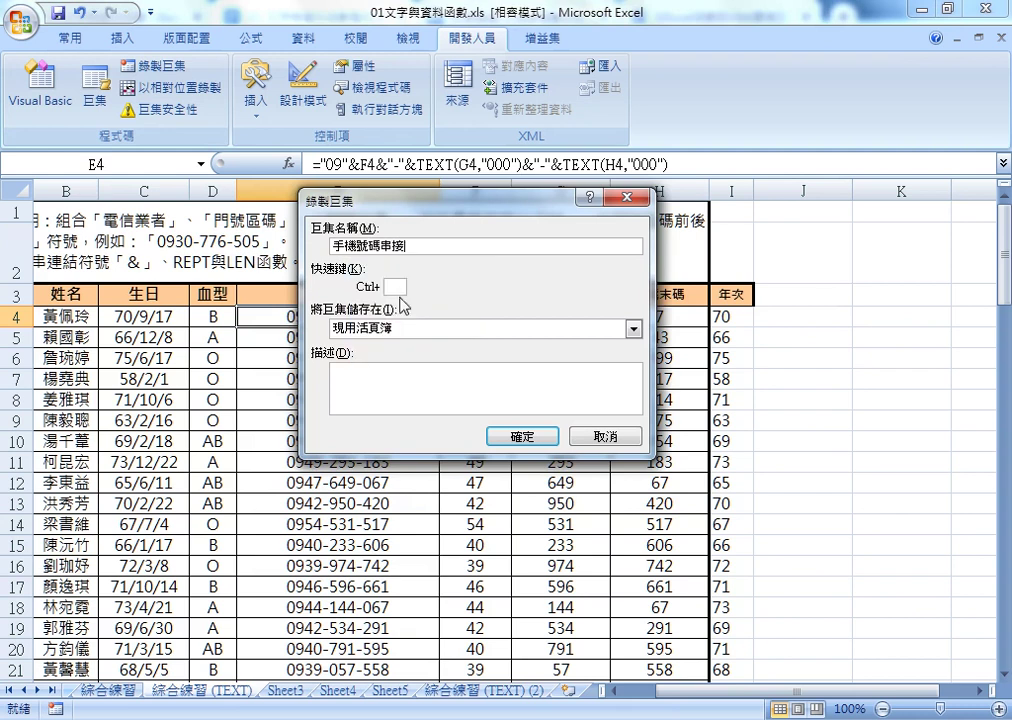
pyautogui.click(527, 437)
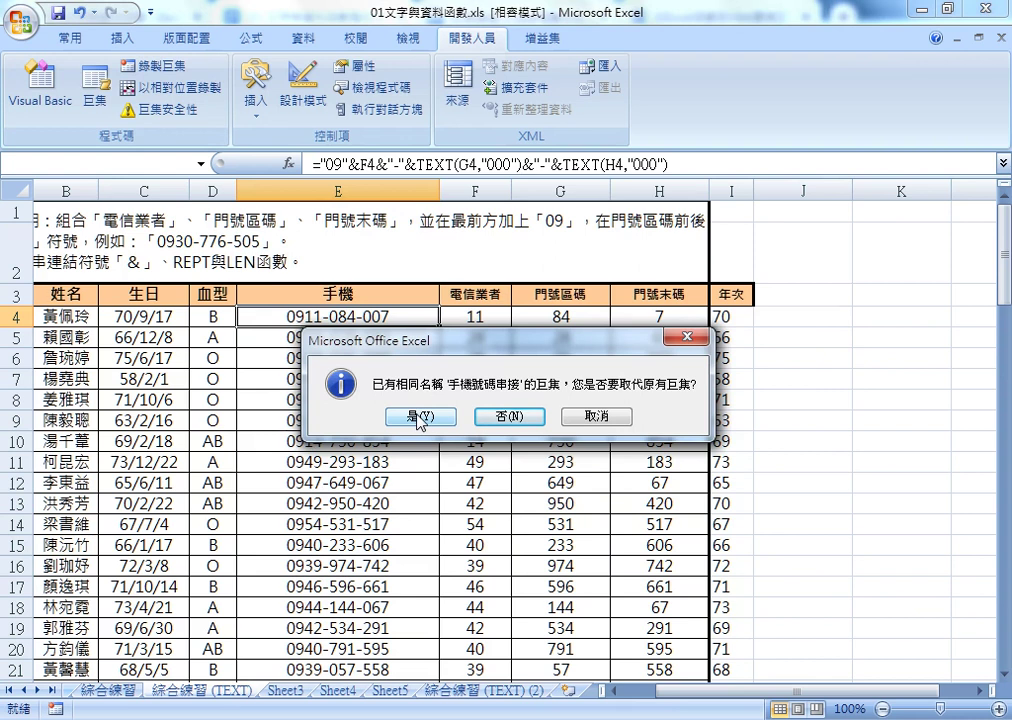
pyautogui.click(419, 416)
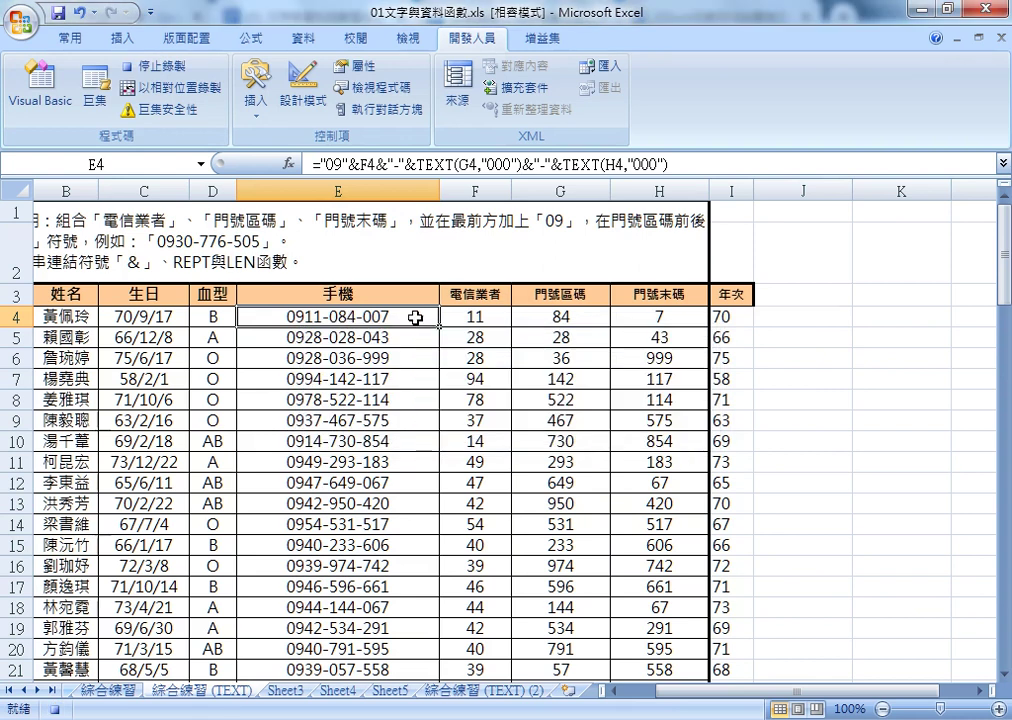
pyautogui.click(892, 316)
# Stop recording, then begin a replacement 手機號碼串接 recording starting at cell E4.
pyautogui.click(151, 70)
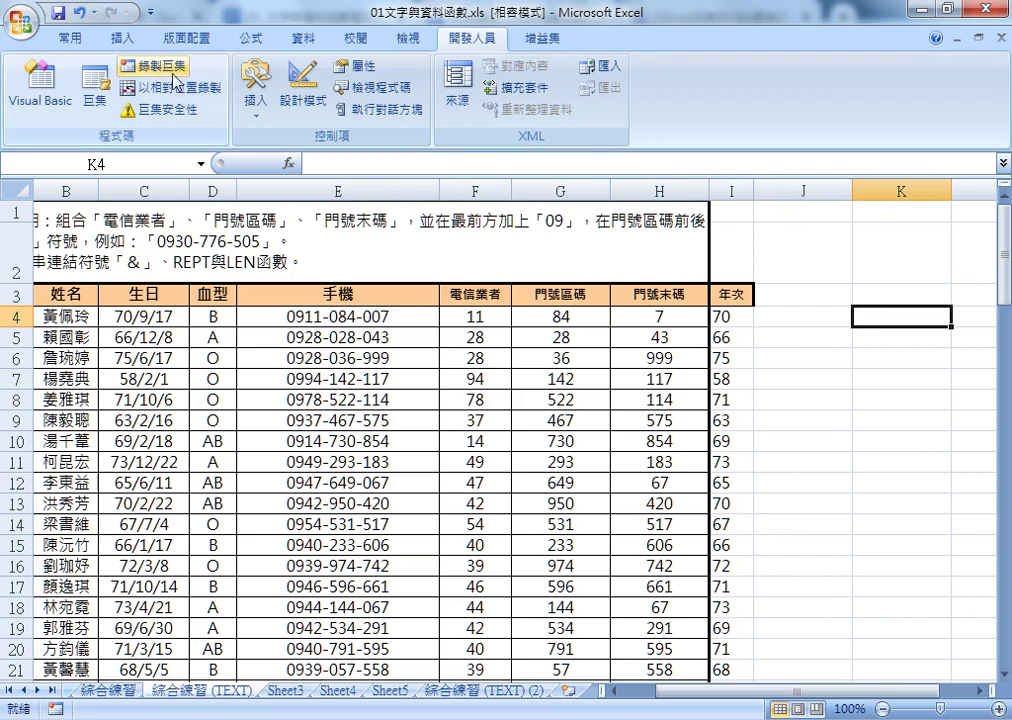
pyautogui.click(171, 71)
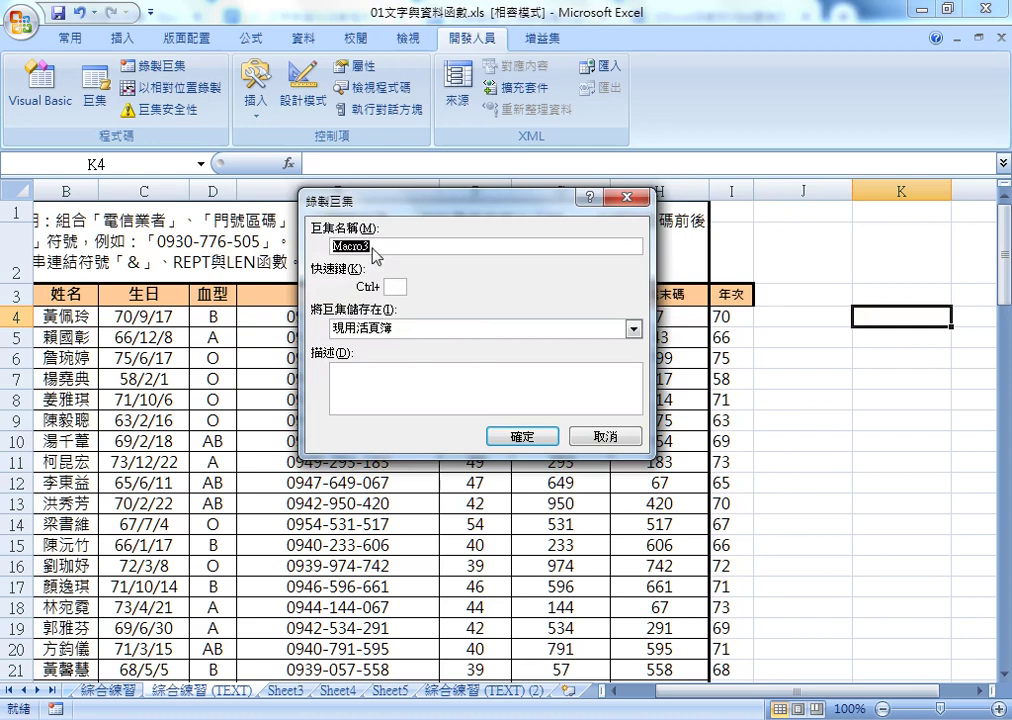
pyautogui.rightClick(377, 242)
pyautogui.click(412, 292)
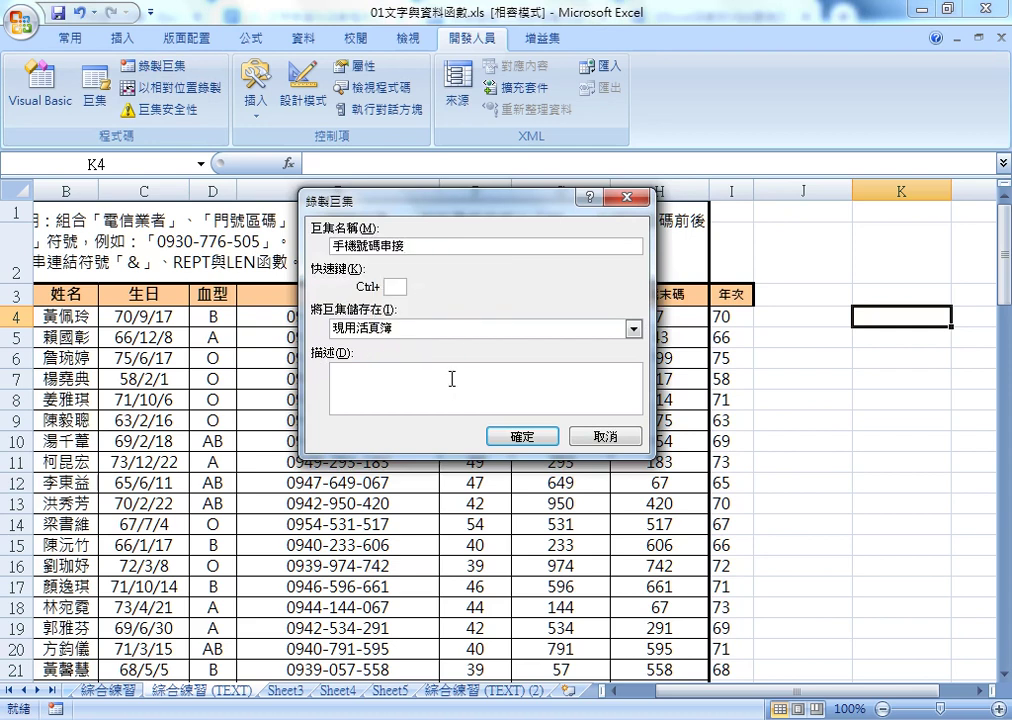
pyautogui.click(524, 438)
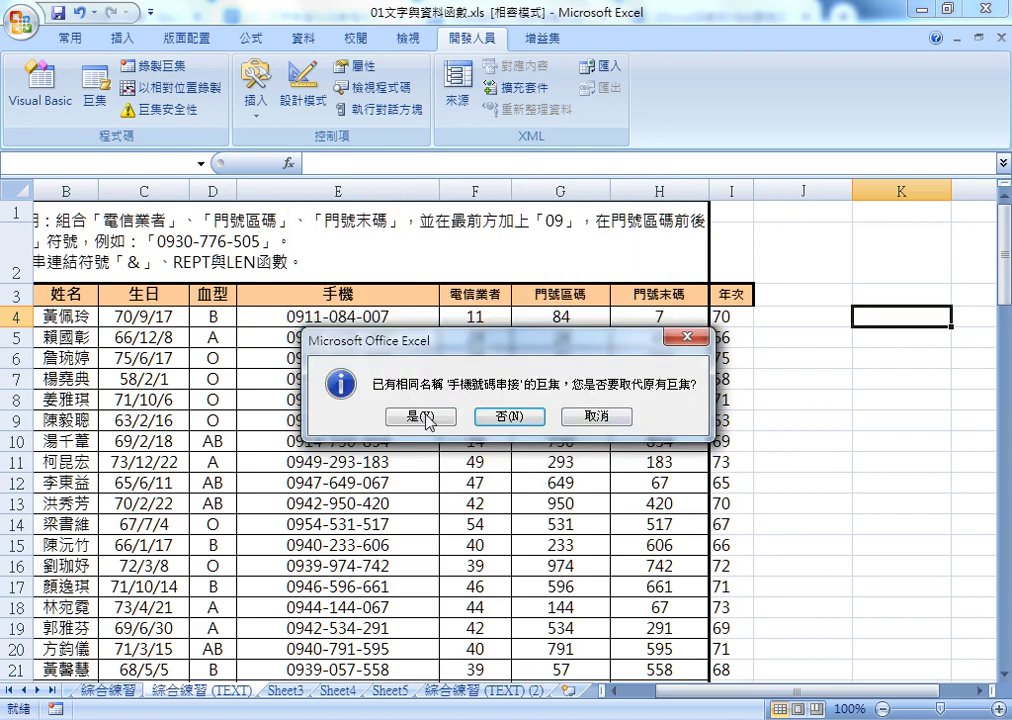
pyautogui.click(424, 416)
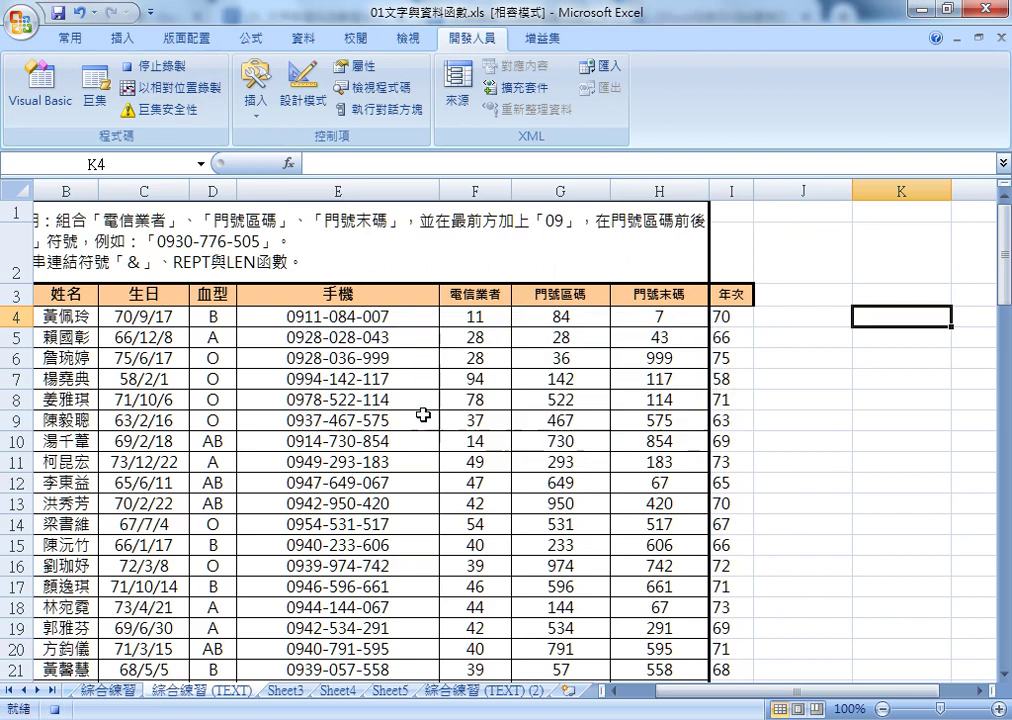
pyautogui.click(381, 318)
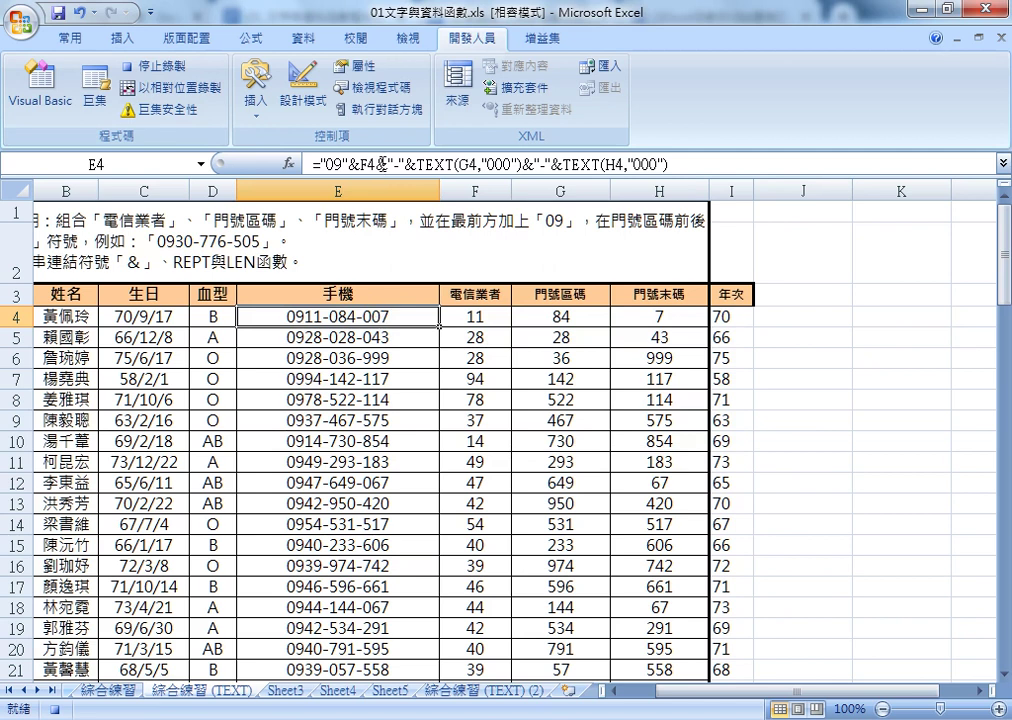
# Re-enter the E4 phone formula, fill it down column E, then stop recording.
pyautogui.click(305, 163)
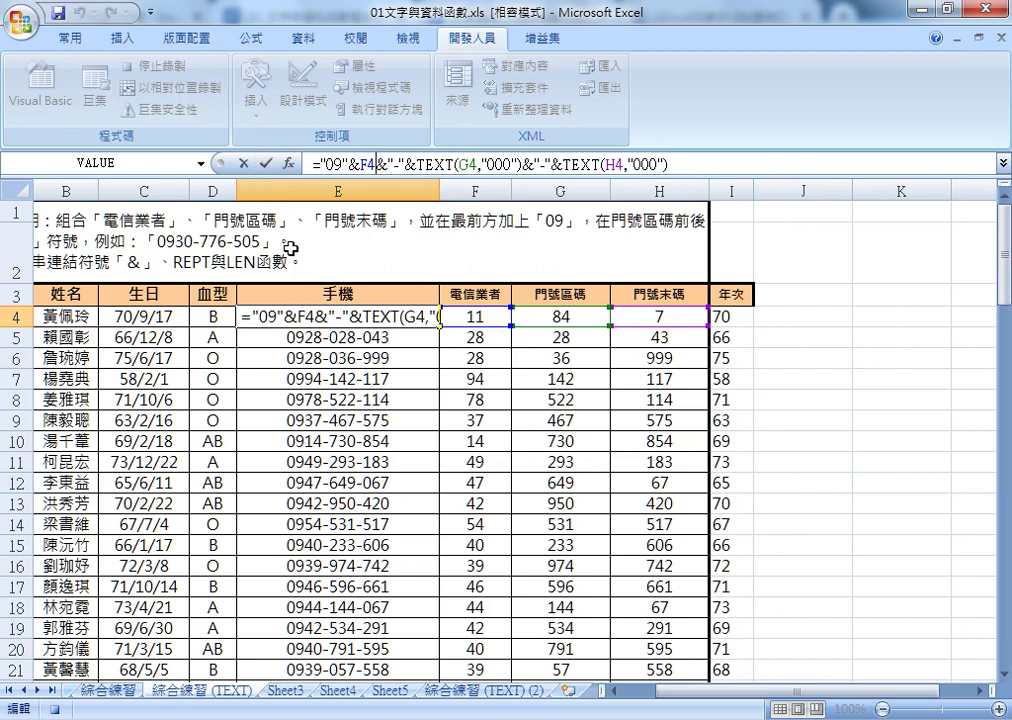
pyautogui.click(265, 163)
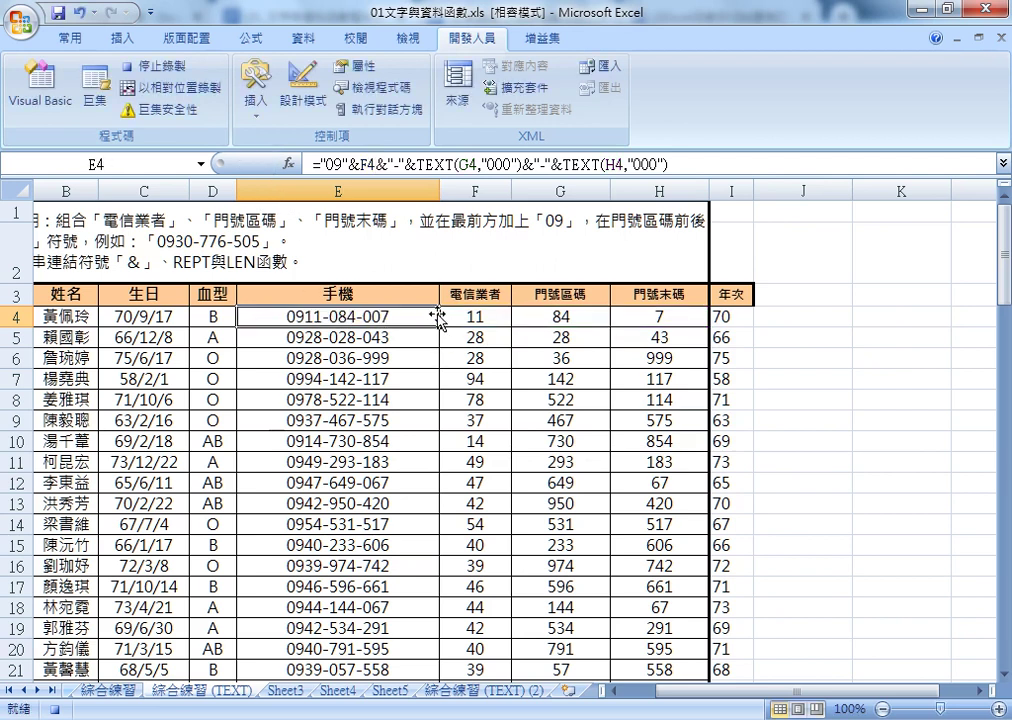
pyautogui.doubleClick(440, 326)
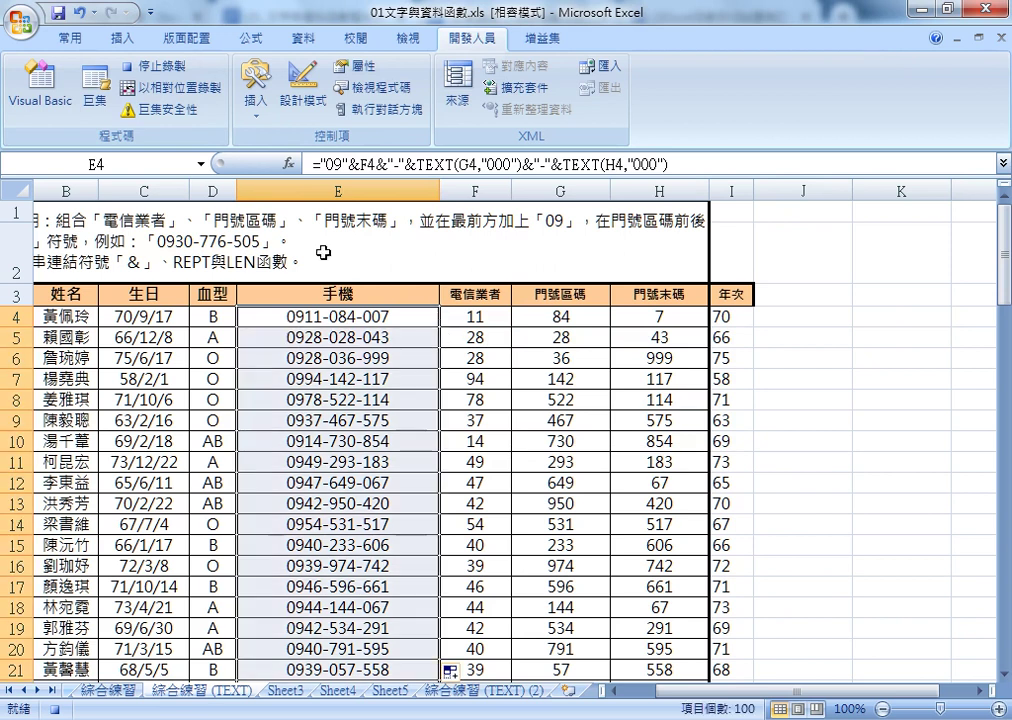
pyautogui.click(161, 67)
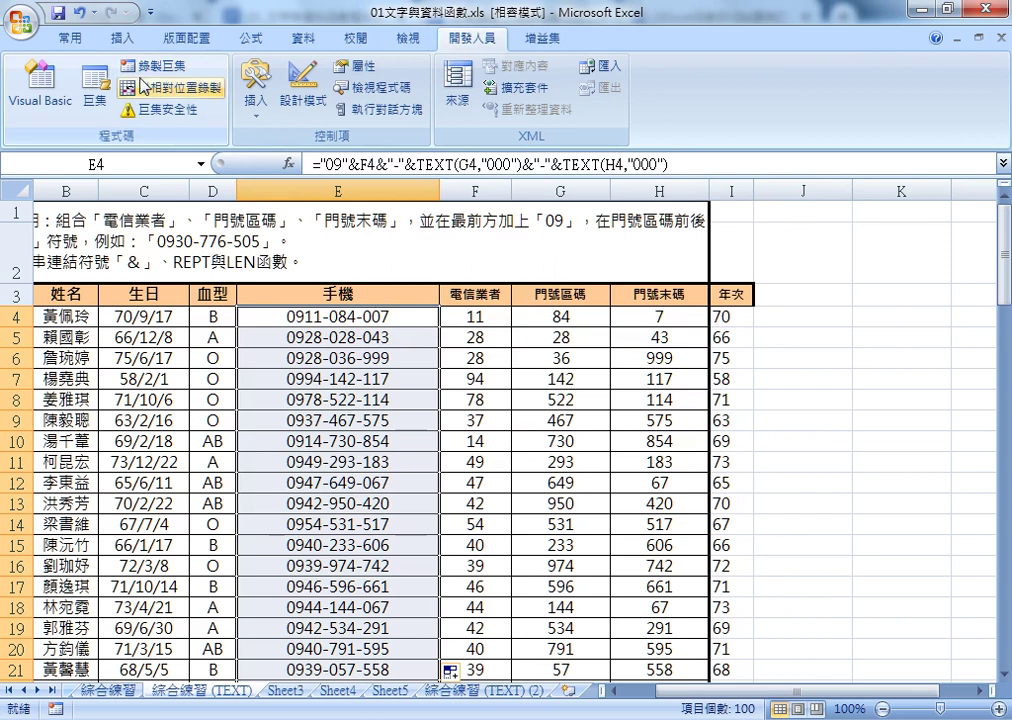
# Run 手機號碼串接 from the Macros list, then click J5 to clear the selection.
pyautogui.click(102, 98)
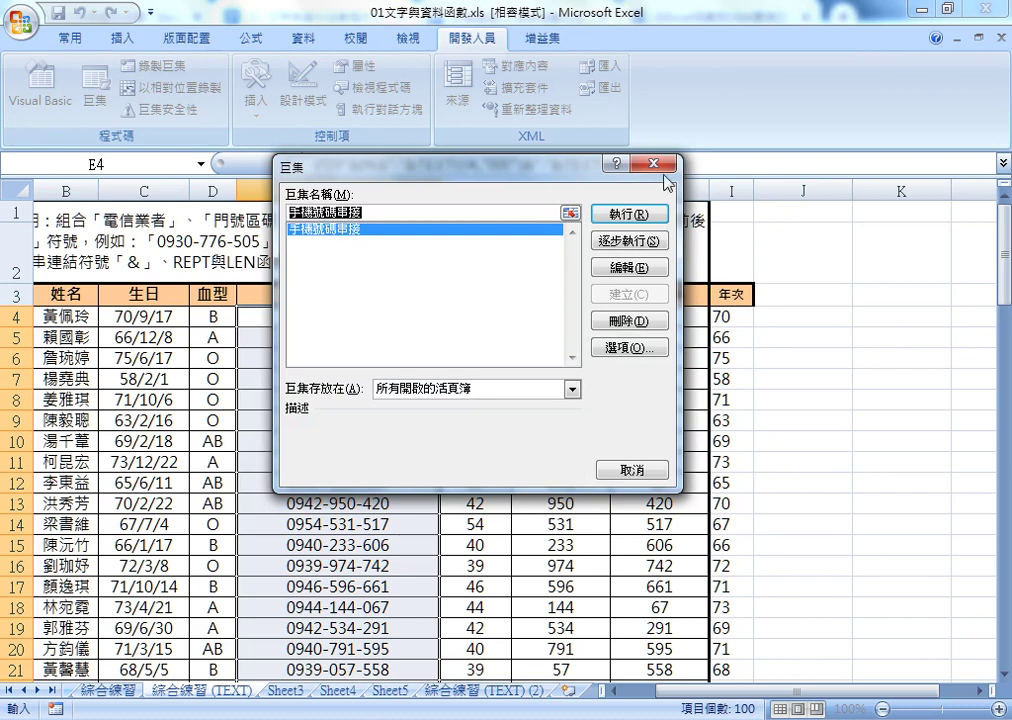
pyautogui.click(629, 214)
pyautogui.click(819, 337)
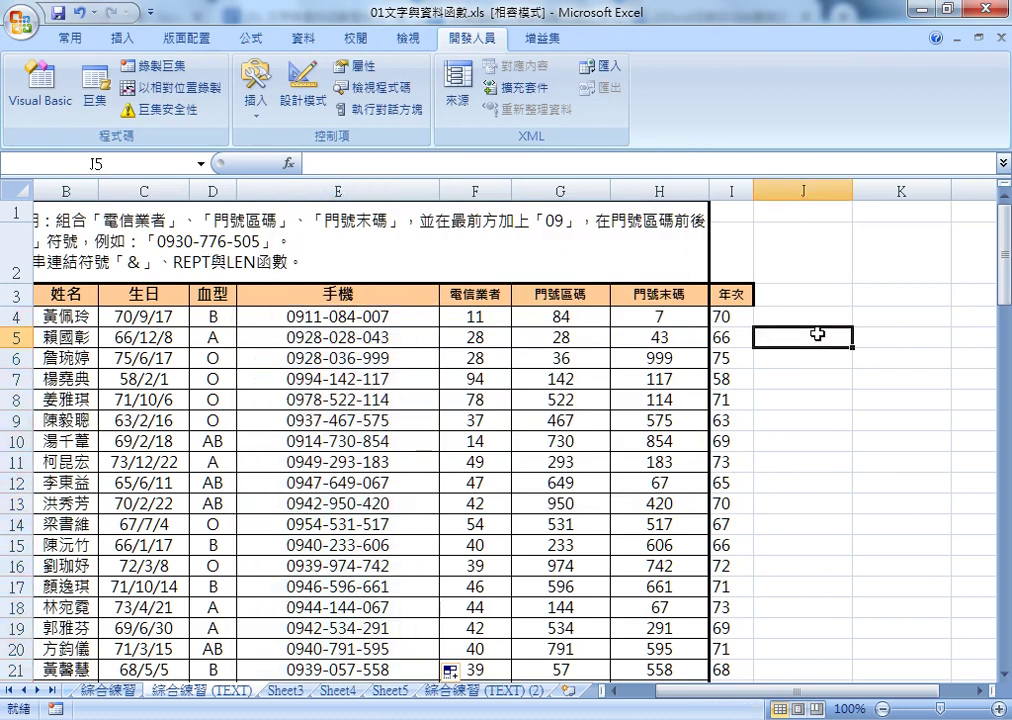
pyautogui.click(387, 316)
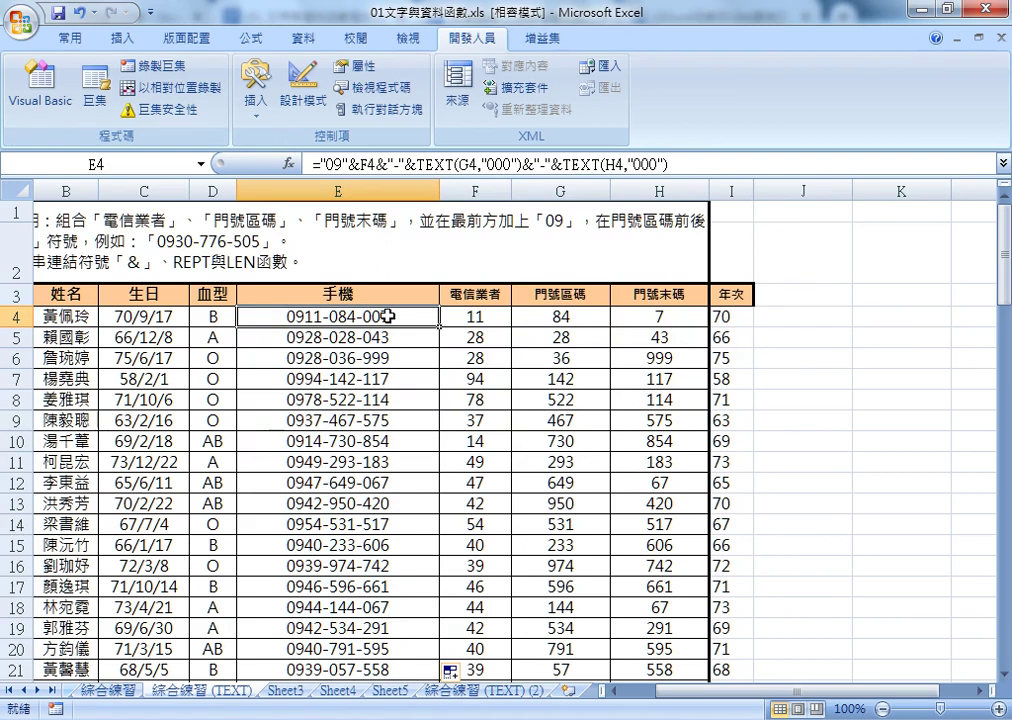
pyautogui.hotkey('ctrl', 'shift', 'Down')
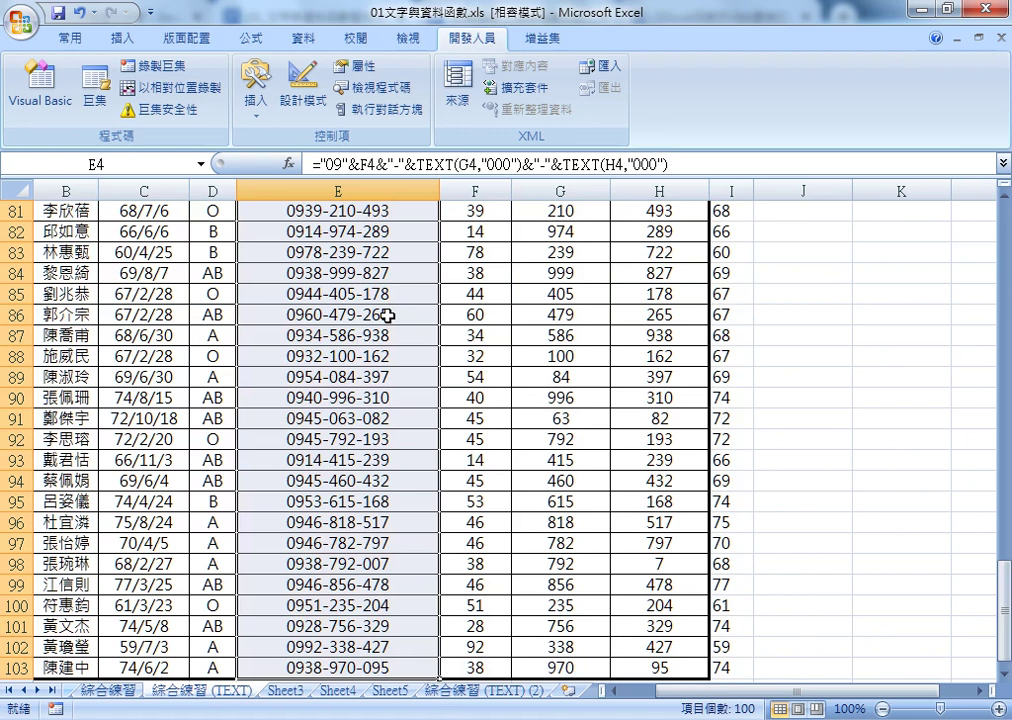
pyautogui.scroll(2, 459, 323)
pyautogui.scroll(11, 459, 323)
pyautogui.scroll(5, 459, 323)
pyautogui.scroll(8, 459, 323)
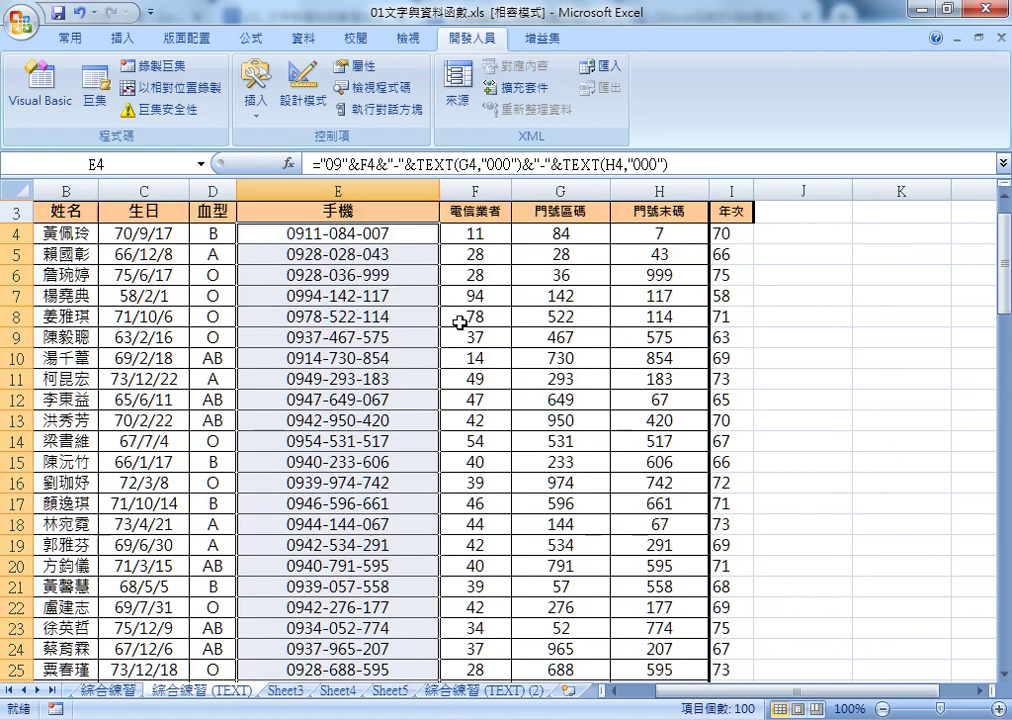
pyautogui.scroll(1, 459, 323)
pyautogui.click(761, 336)
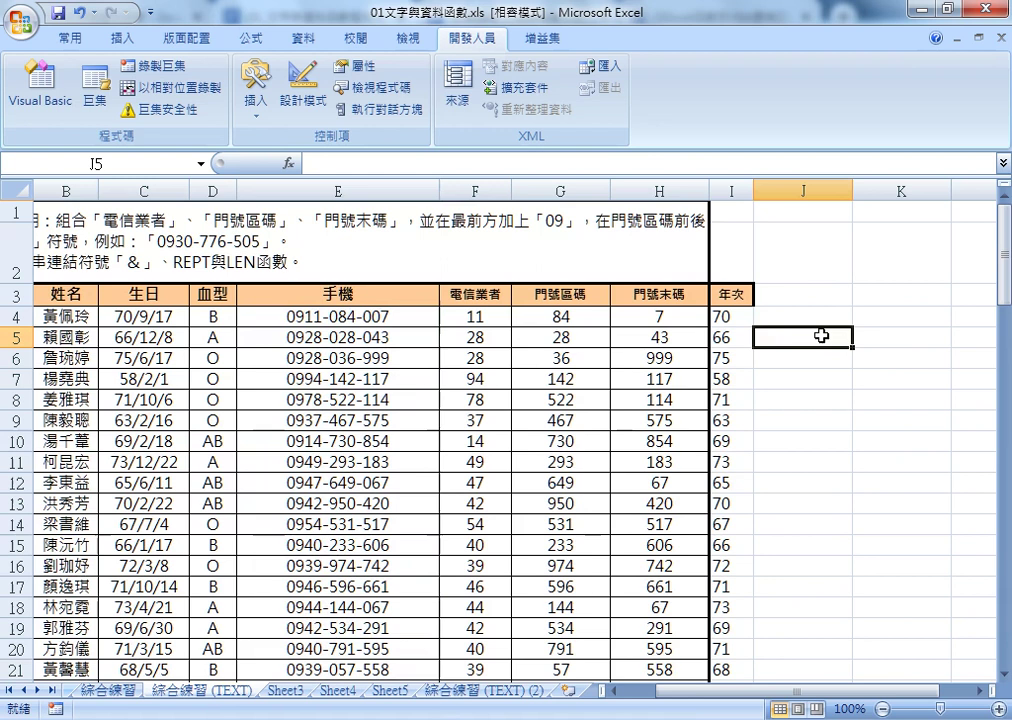
pyautogui.click(373, 318)
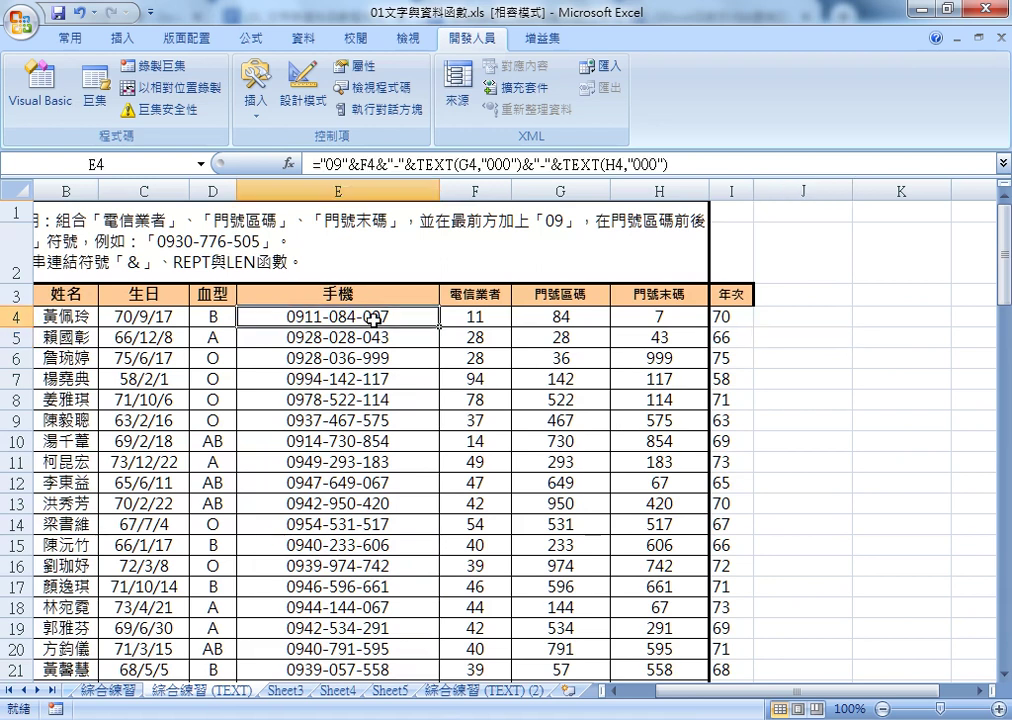
pyautogui.moveTo(373, 318)
pyautogui.mouseDown()
pyautogui.moveTo(386, 561)
pyautogui.moveTo(391, 540)
pyautogui.mouseUp()
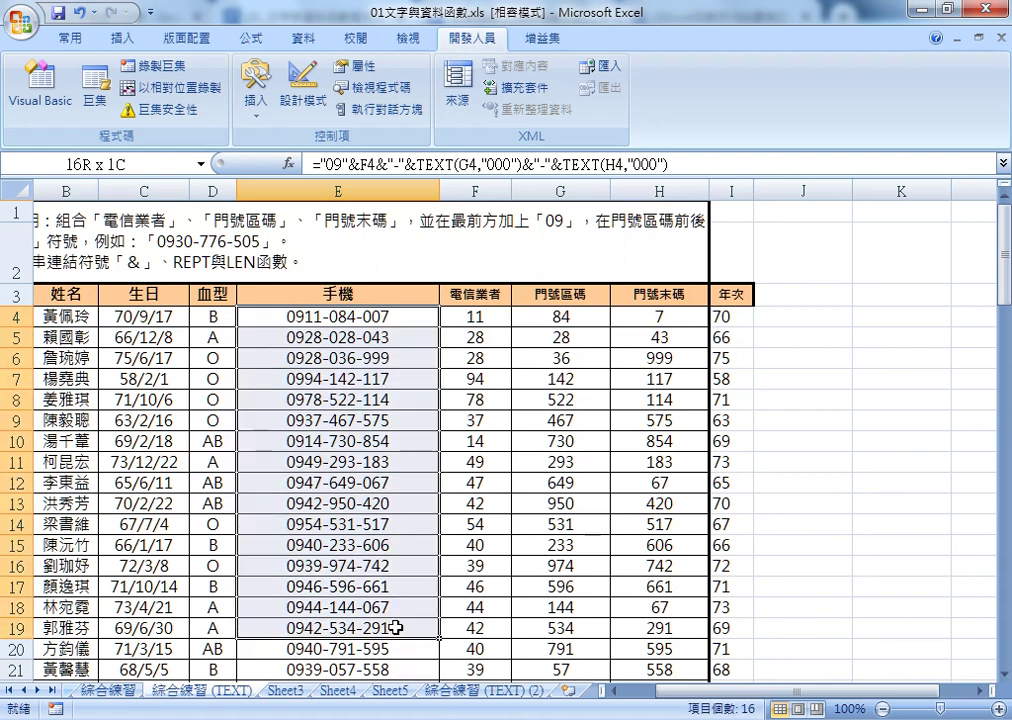
pyautogui.moveTo(391, 540)
pyautogui.mouseDown()
pyautogui.moveTo(445, 632)
pyautogui.moveTo(158, 647)
pyautogui.mouseUp()
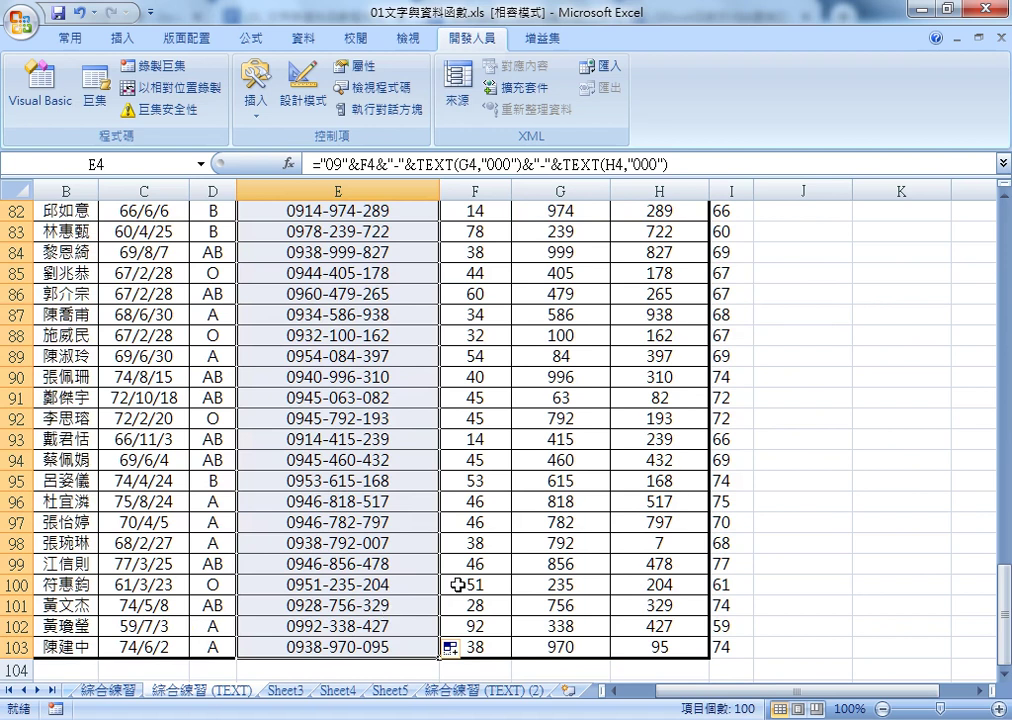
pyautogui.moveTo(1004, 605); pyautogui.dragTo(1004, 262)
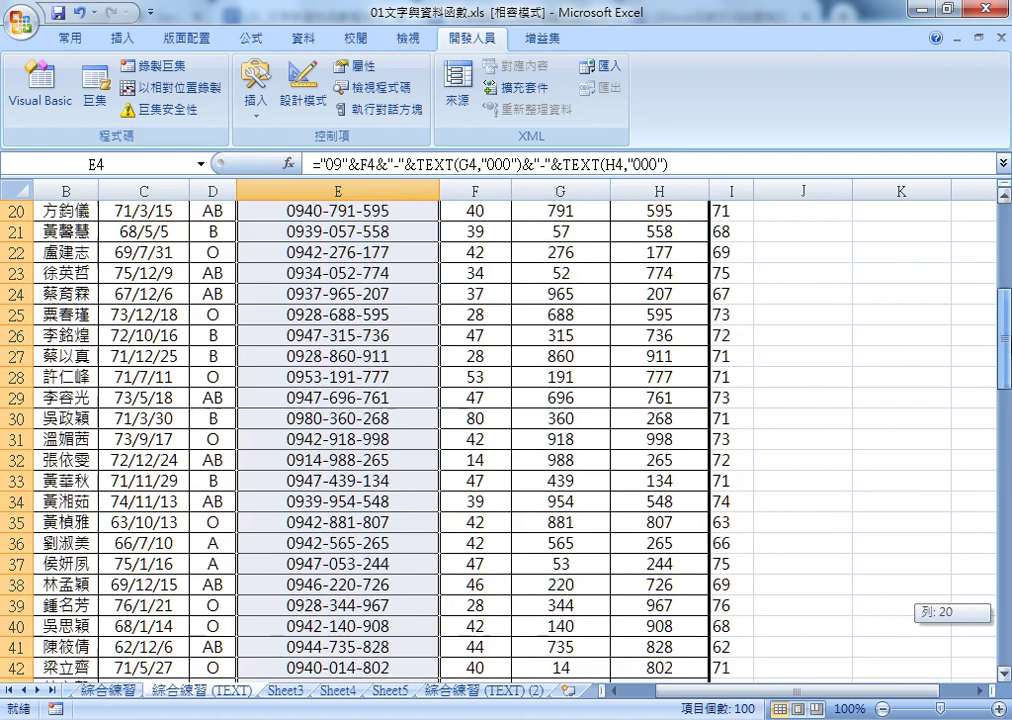
pyautogui.click(818, 340)
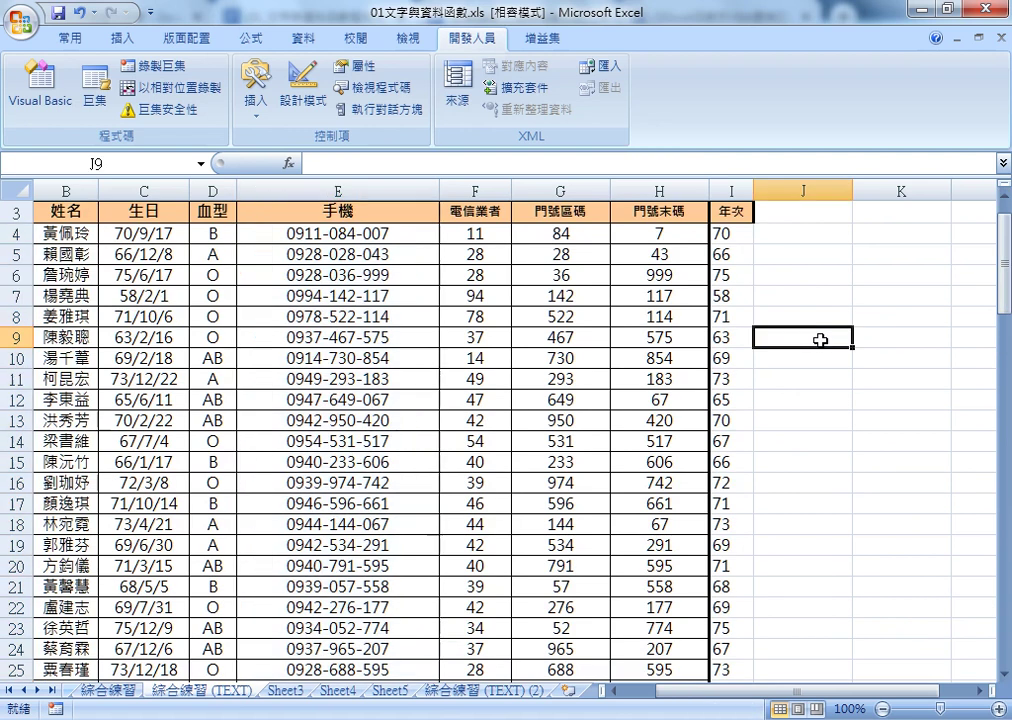